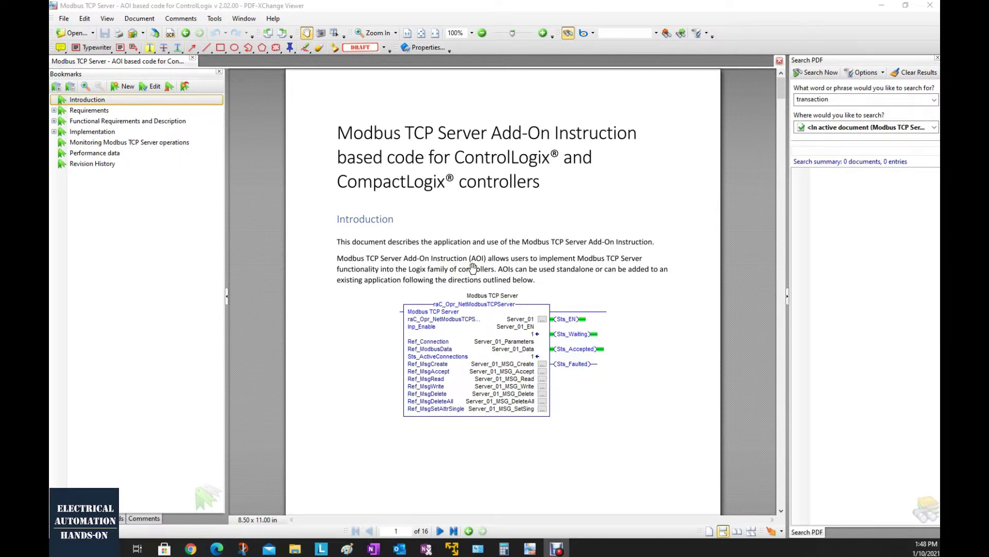
Switch to the web browser and review the Rockwell Automation sample code results for "modbus tcp".
key(alt+Tab)
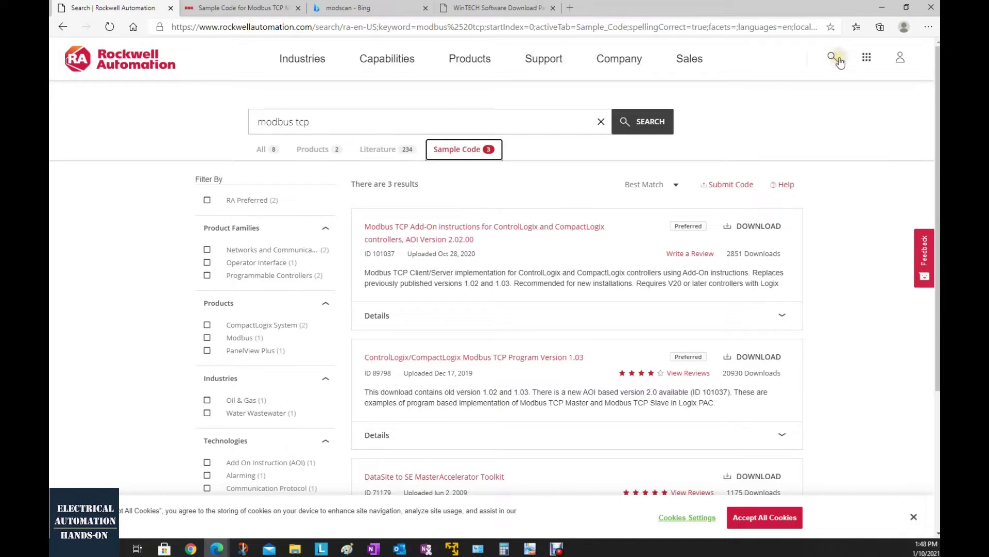
drag(332, 122, 228, 119)
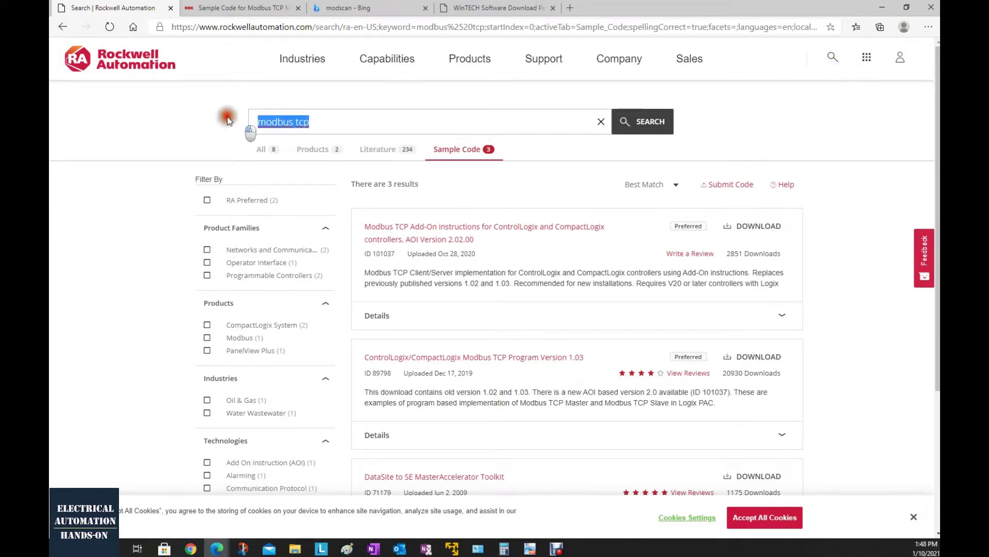
click(570, 113)
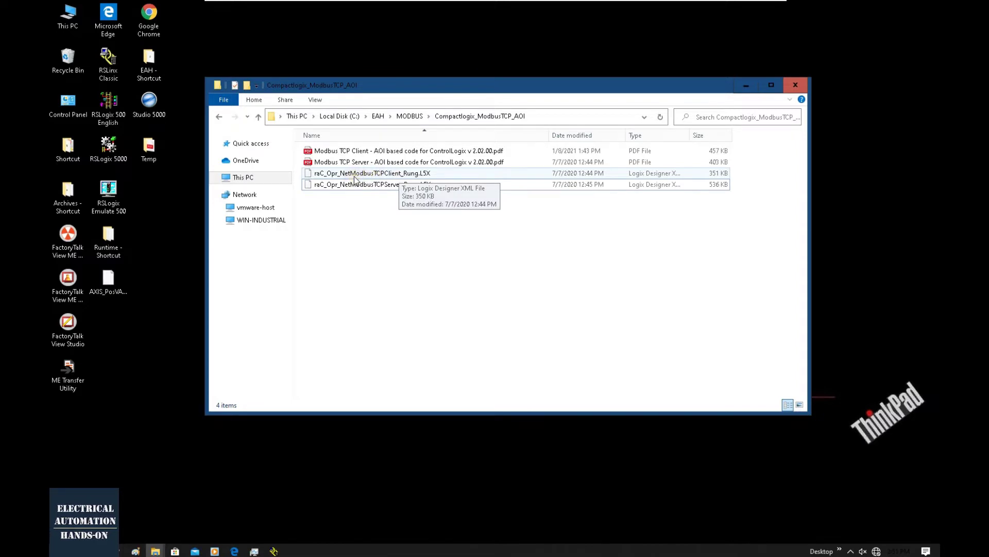
Open the Modbus TCP Server PDF from the Compactlogix_ModbusTCP_AOI folder and examine its hardware, software and memory requirements.
click(395, 188)
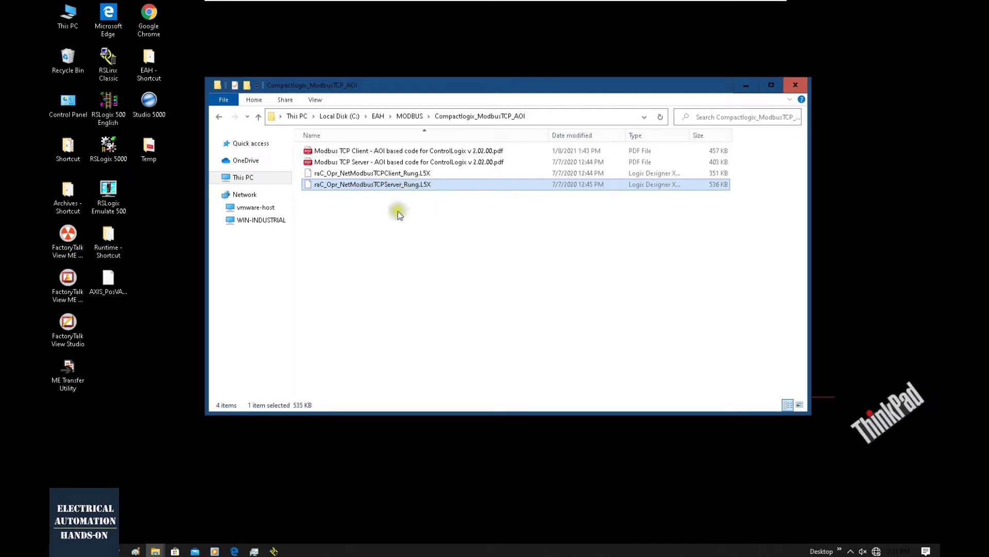
click(359, 162)
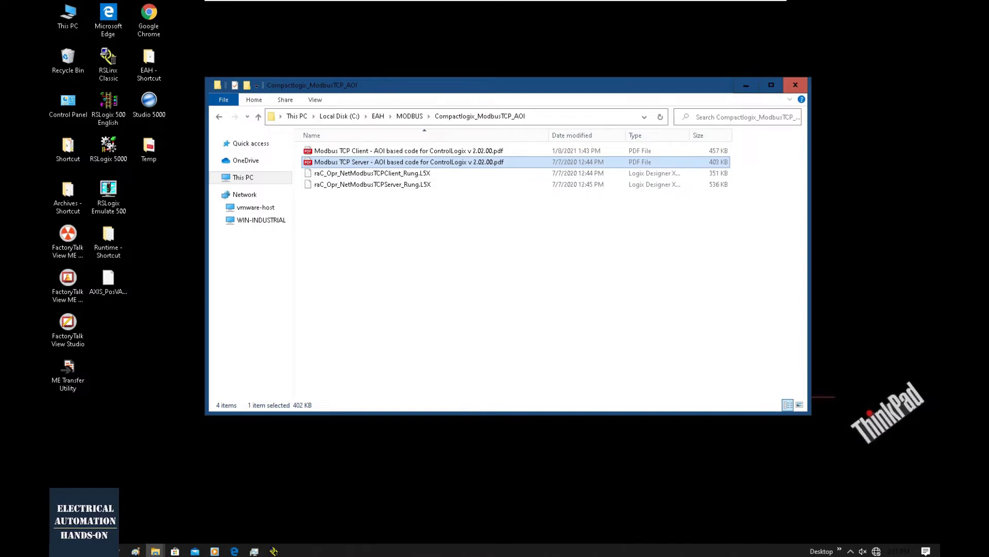
key(Return)
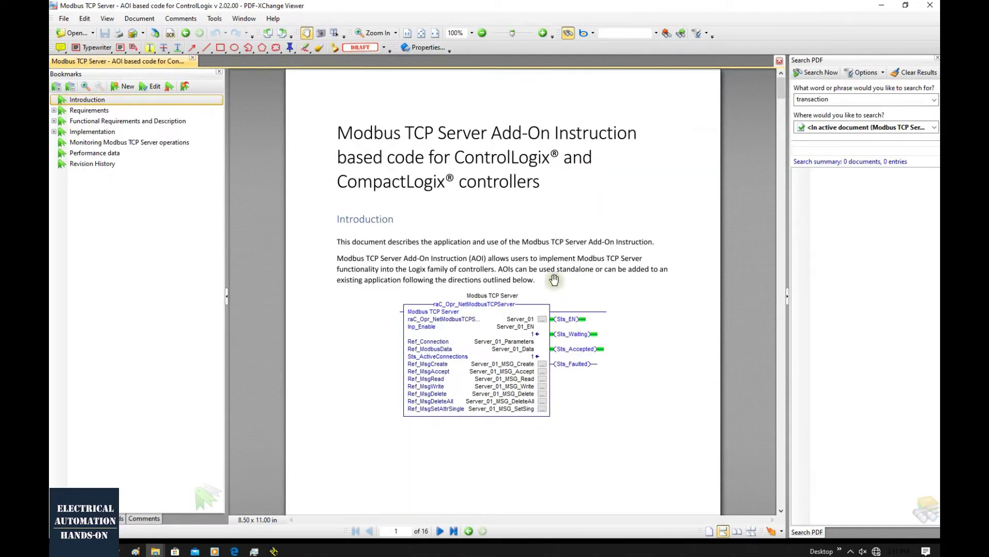
scroll(554, 279, down, 20)
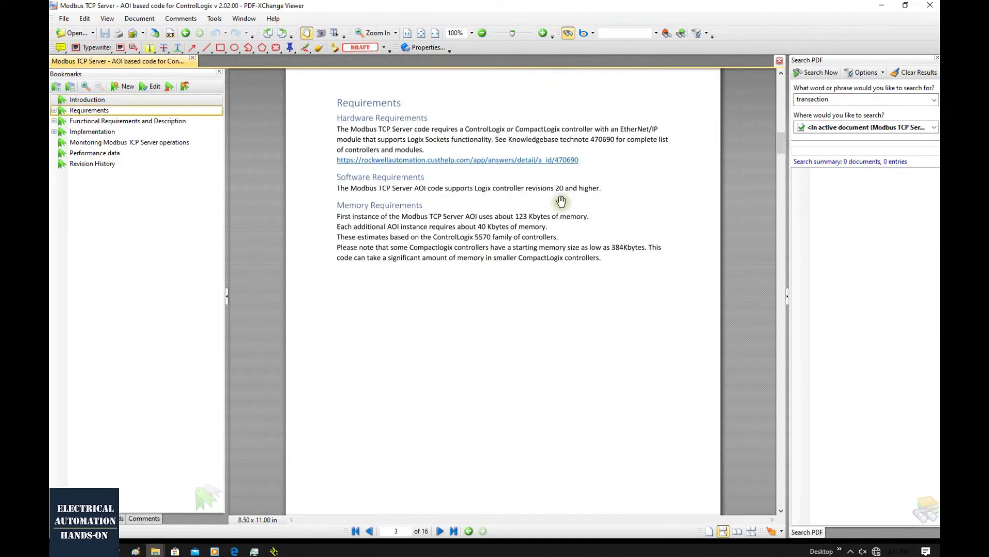
scroll(544, 198, up, 1)
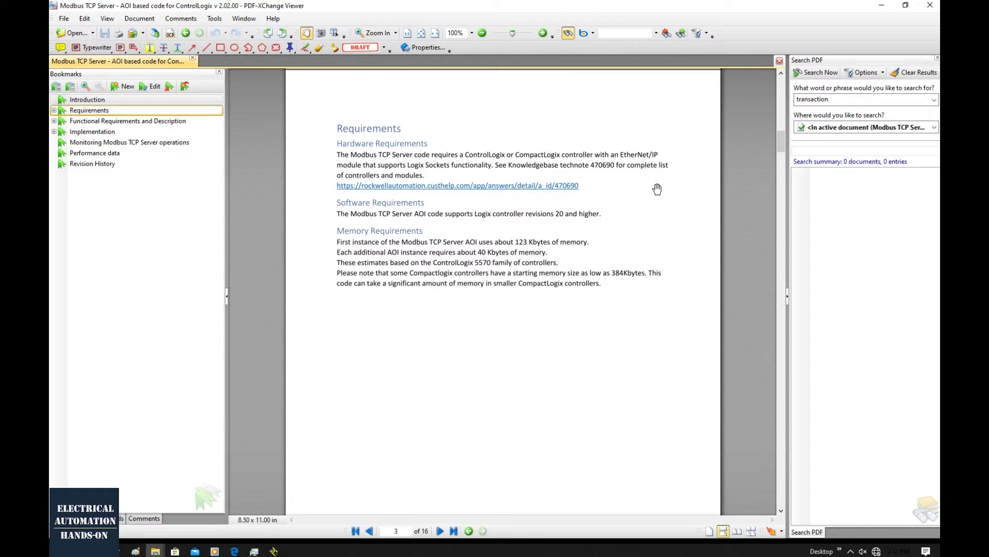
Consult the Rockwell technote on Modbus TCP sample code in the browser, examining its version notes and supported controller hardware.
click(571, 186)
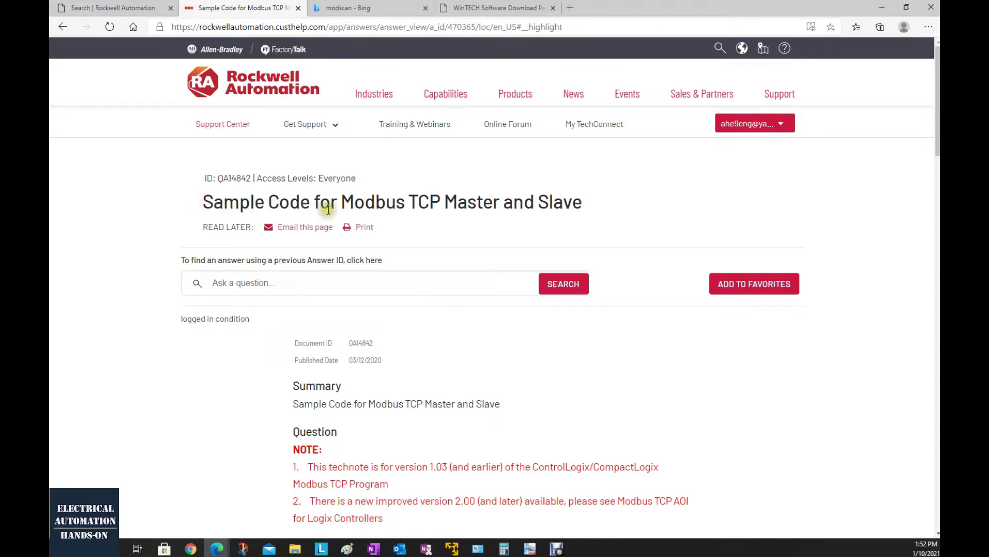
scroll(561, 206, down, 1)
scroll(561, 208, down, 4)
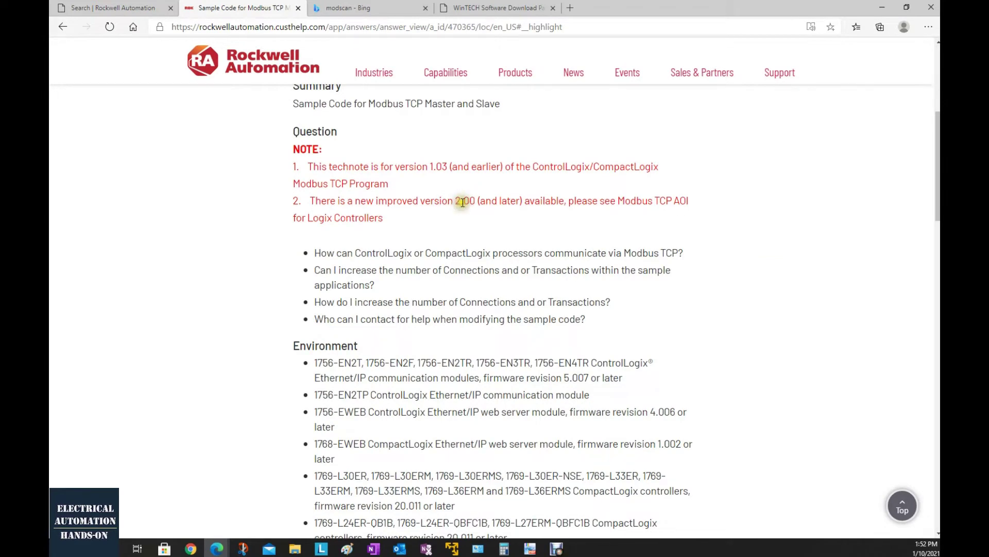
scroll(535, 264, down, 1)
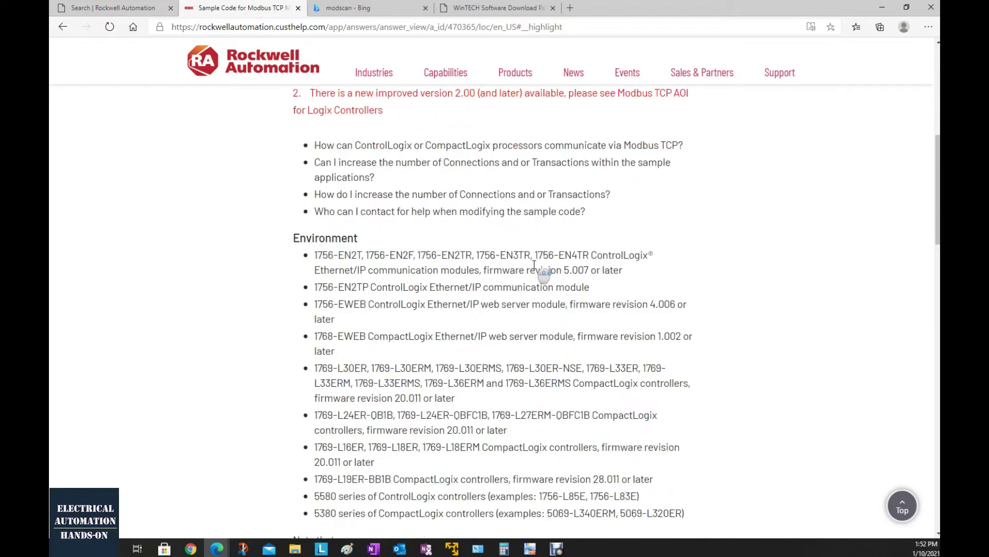
scroll(535, 264, down, 3)
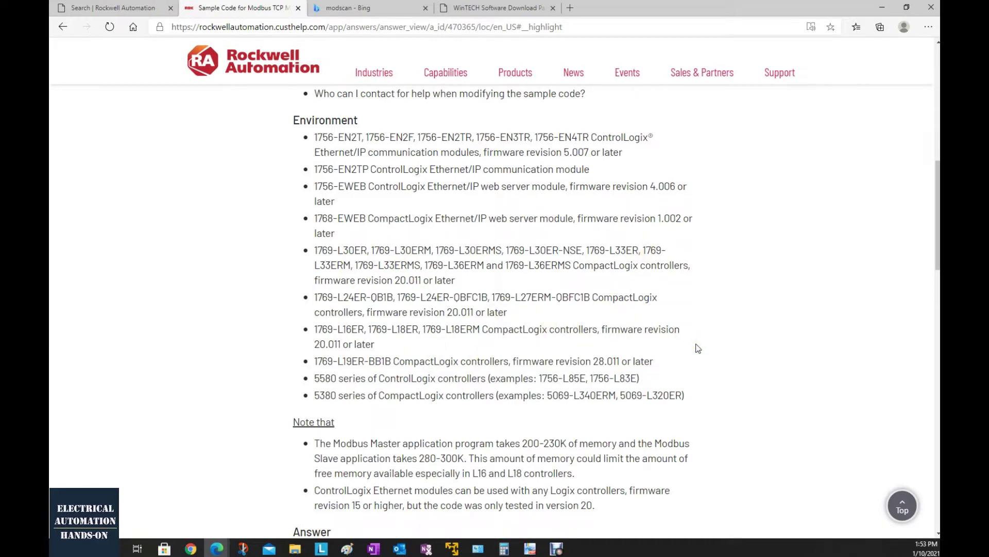
Return to the Modbus TCP Server PDF and examine the supported bit-level and word-level Modbus function codes.
key(alt+Tab)
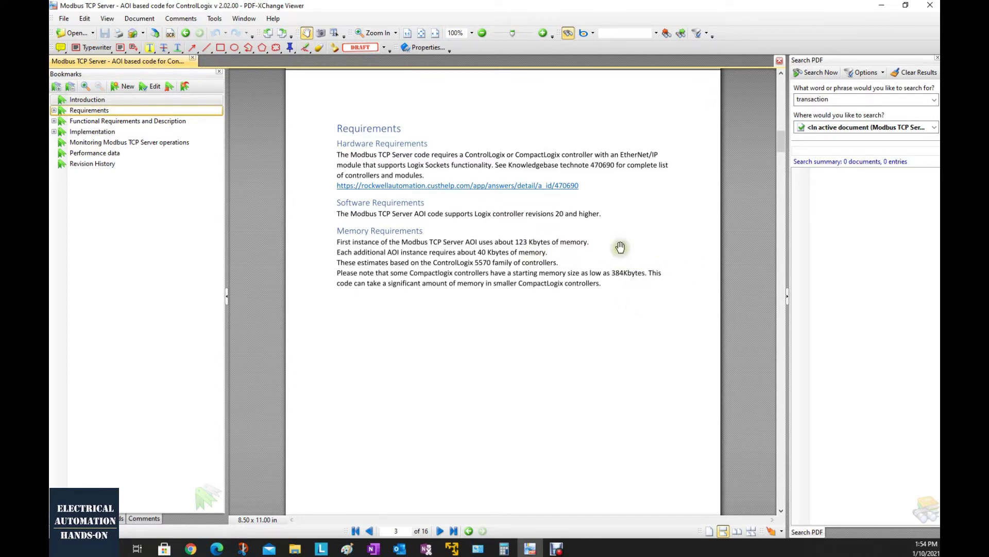
scroll(618, 271, down, 8)
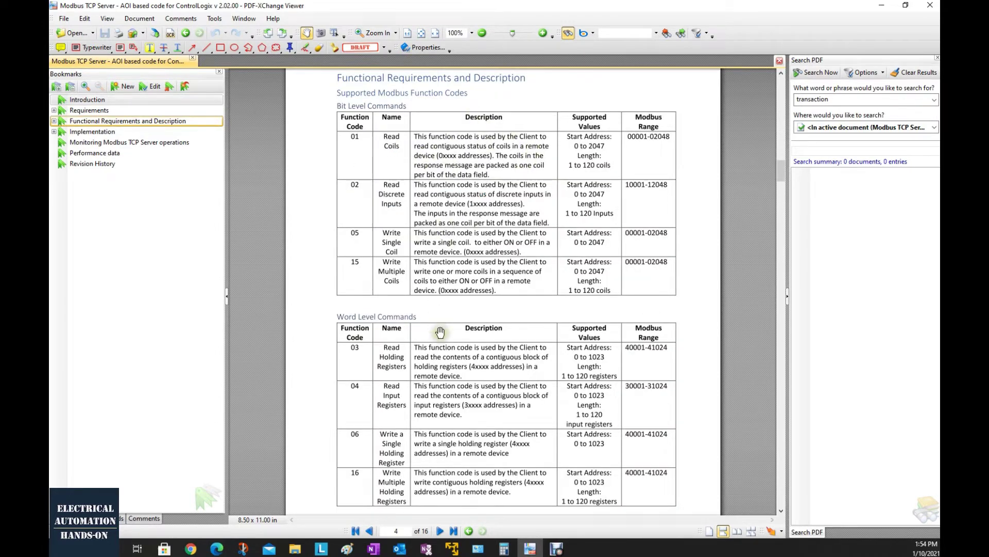
scroll(439, 330, down, 2)
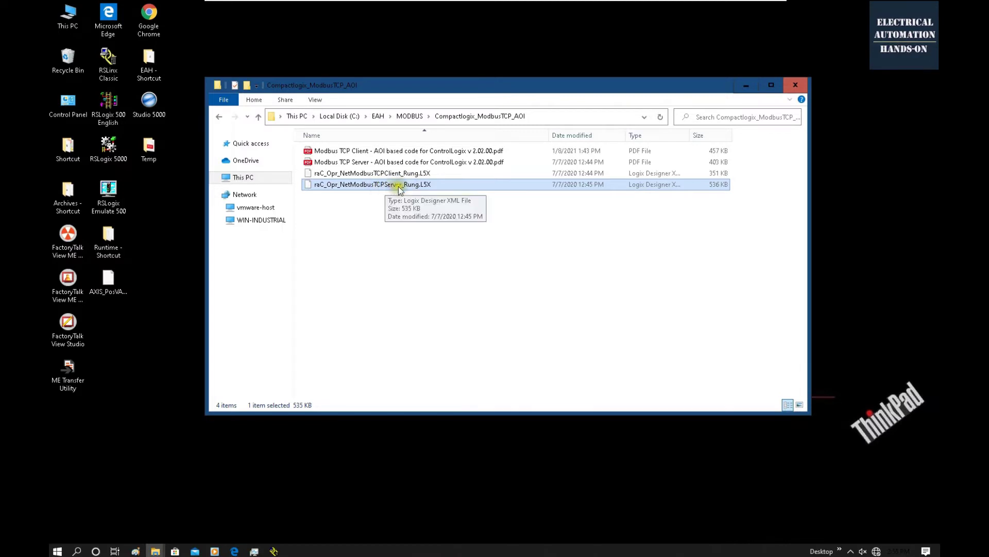
Switch to RSLinx Classic and check the 1769-L33ERMS controller at 192.168.1.101 under the AB_ETHIP-1 driver.
click(449, 295)
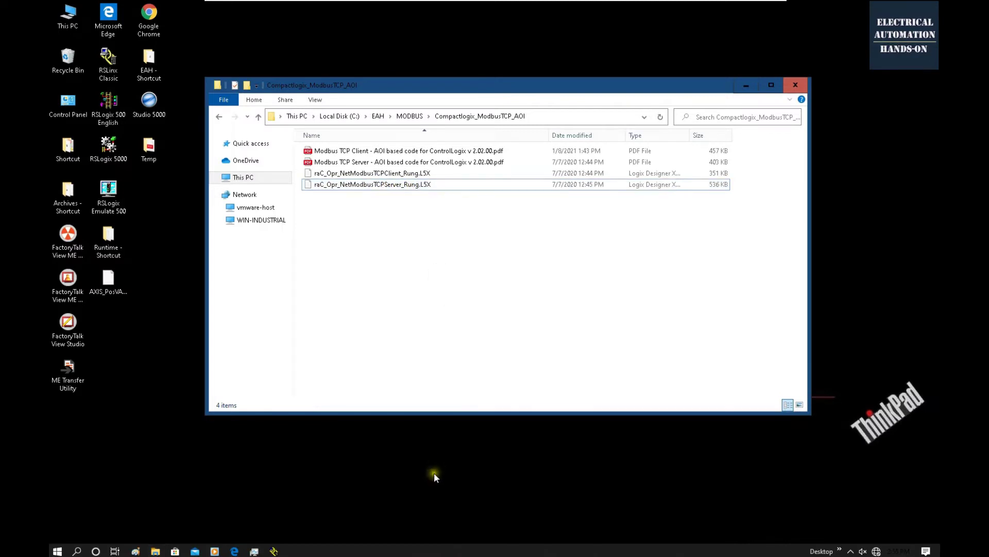
click(278, 550)
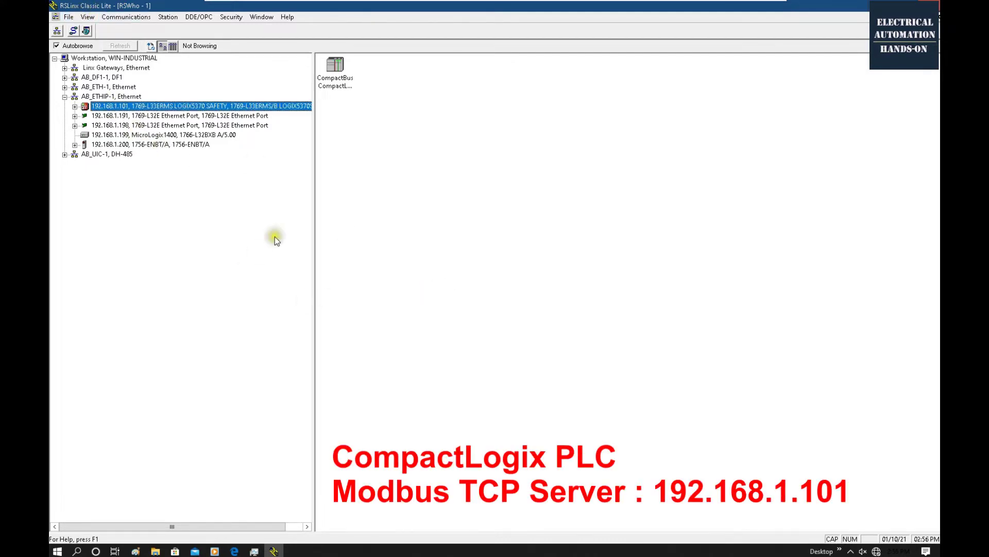
click(129, 109)
click(612, 225)
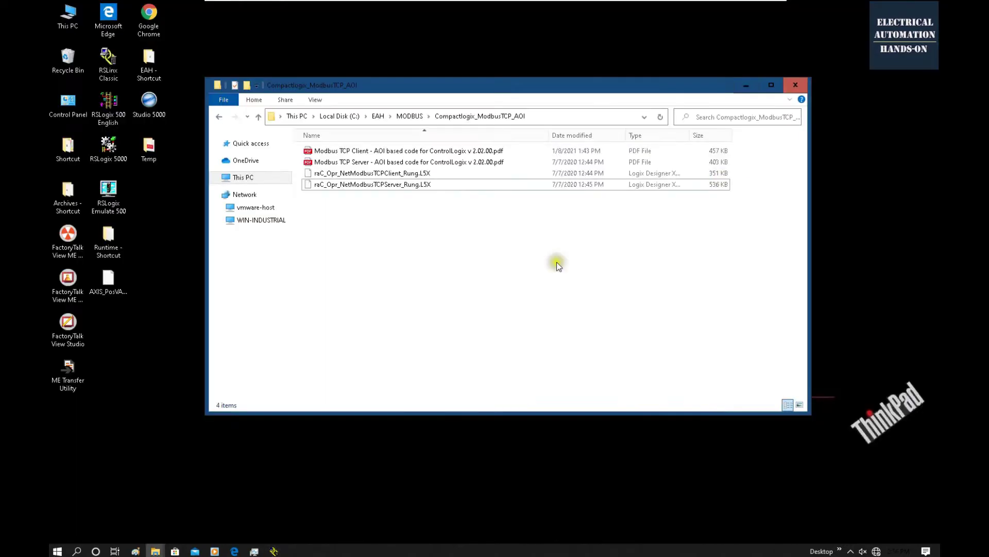
Open the CPLXModbusTCPServer project in Studio 5000 Logix Designer and check the type configured for MainTask.
double_click(152, 107)
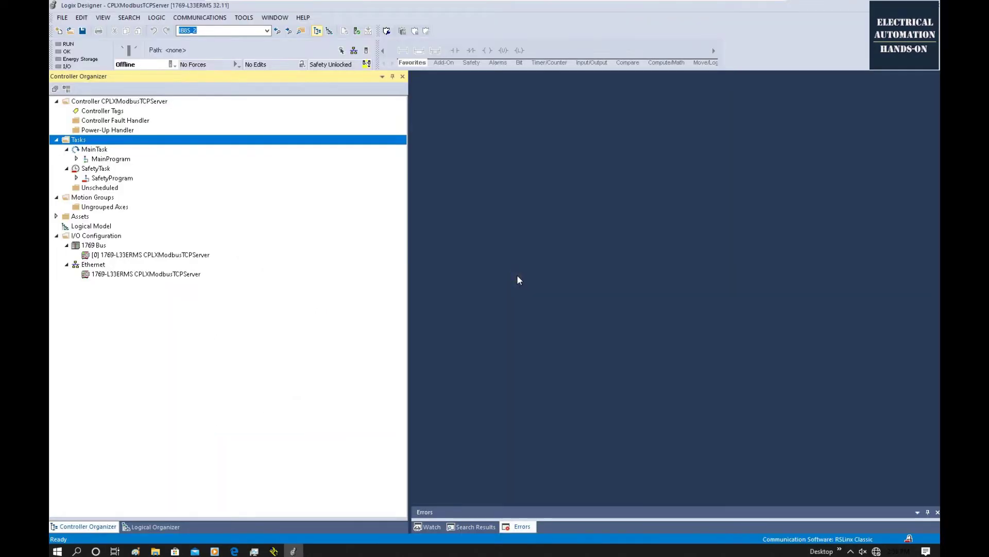
click(92, 150)
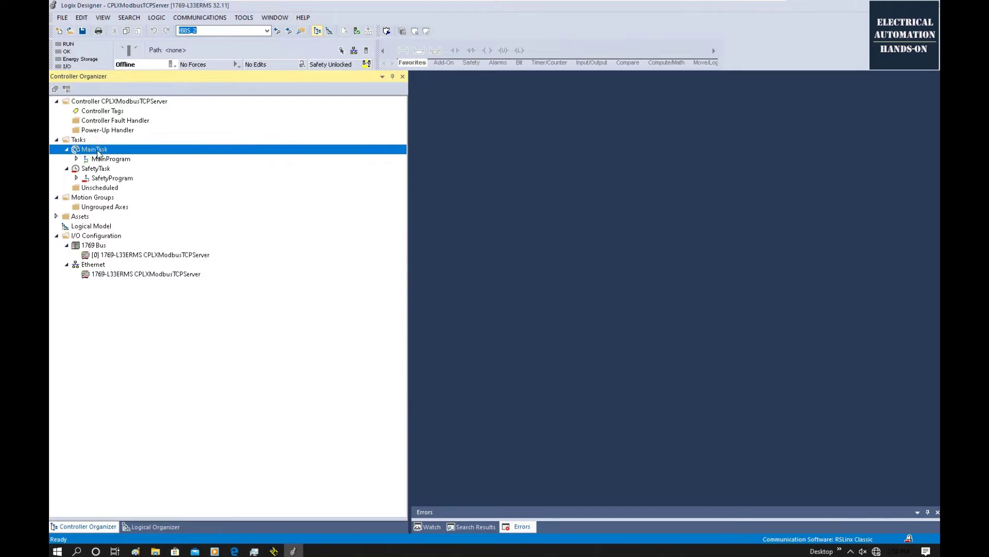
double_click(98, 153)
click(430, 194)
click(464, 217)
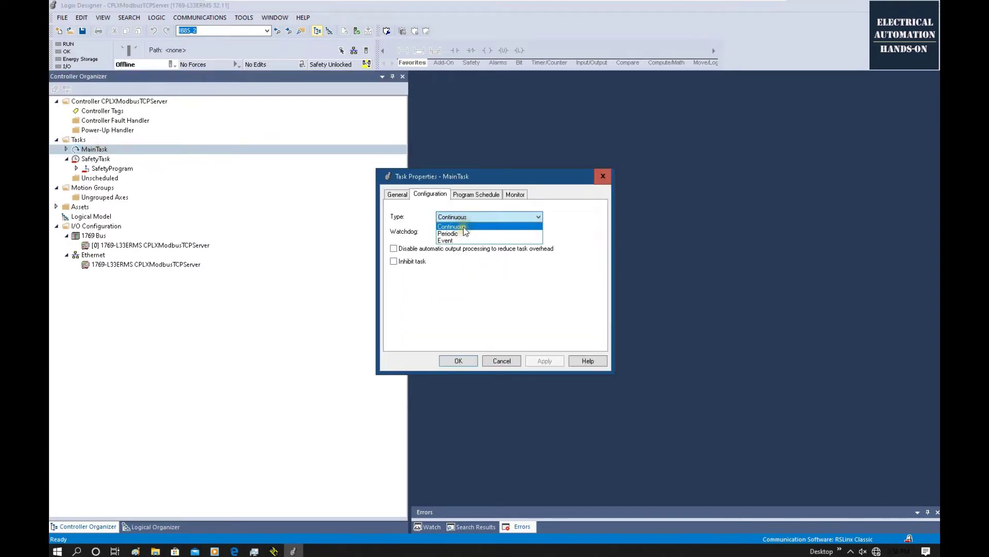
click(465, 229)
click(603, 176)
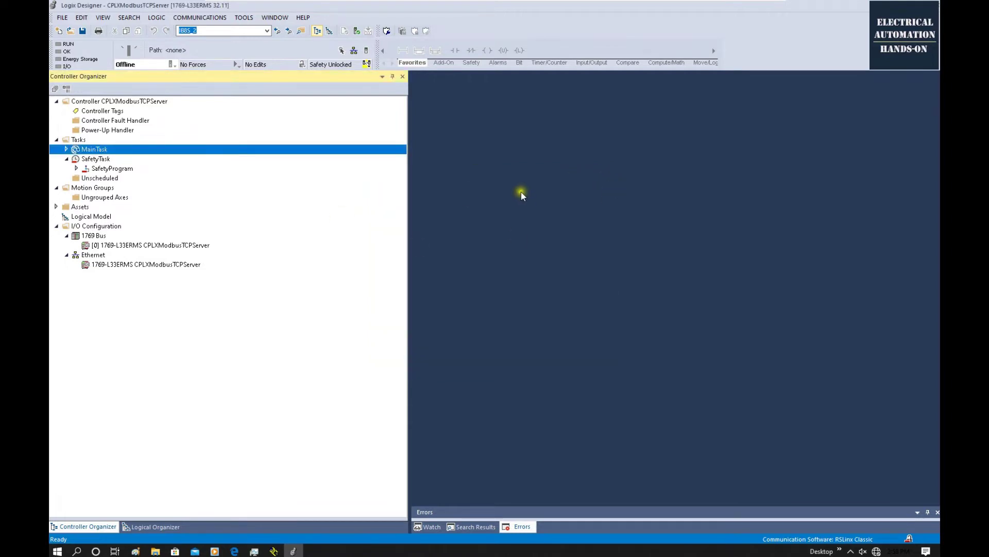
click(66, 149)
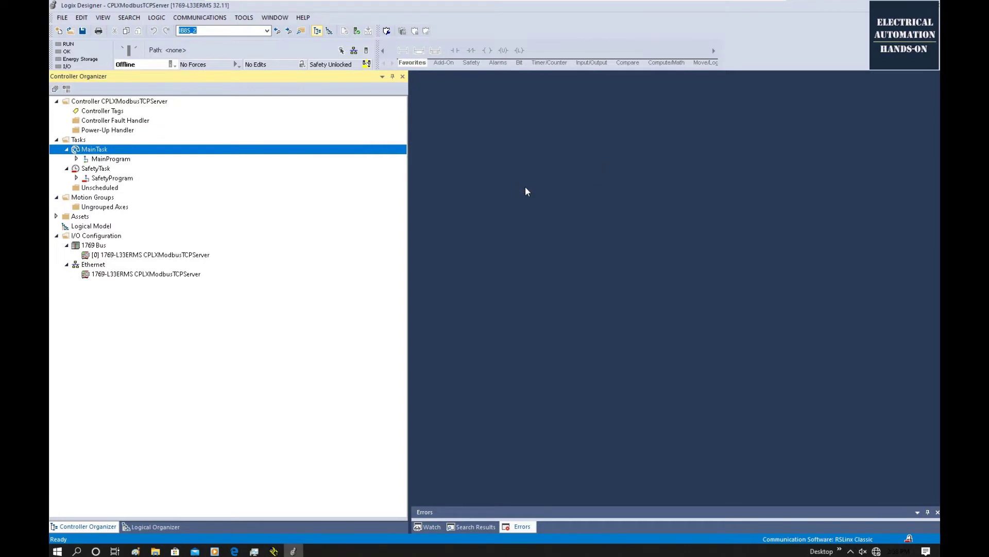
Create a periodic task named Cyc20msTask with a period of 20 ms.
click(74, 143)
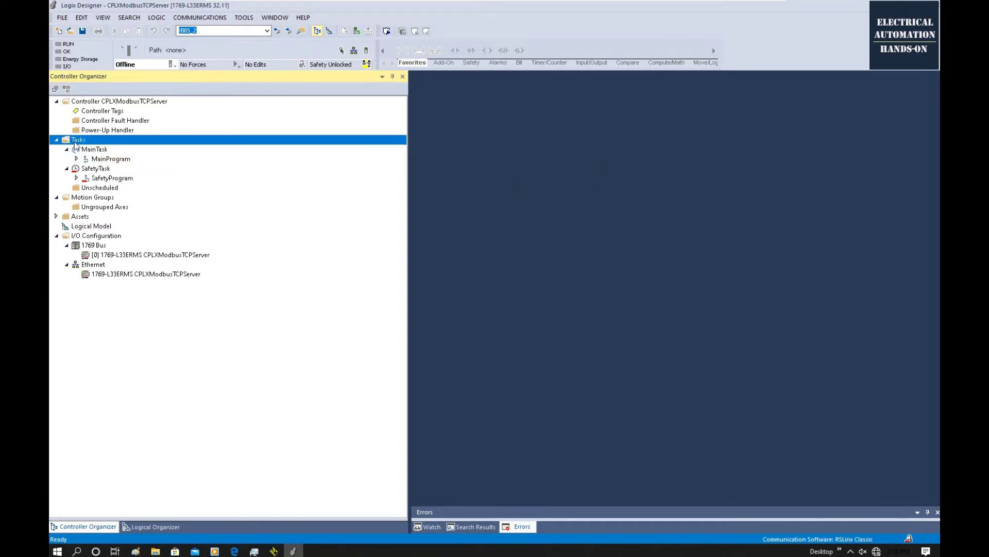
right_click(75, 145)
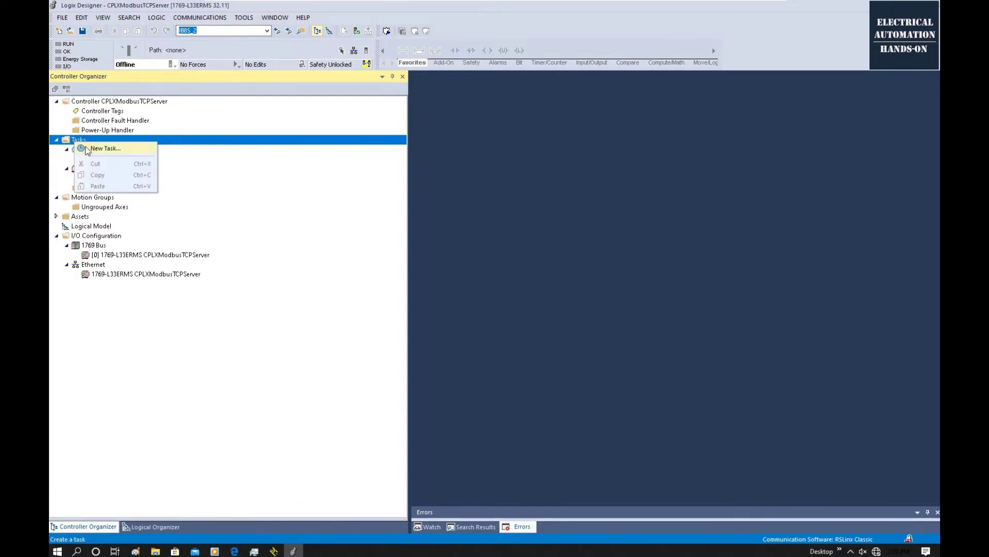
click(98, 148)
text(Cyc20msTask)
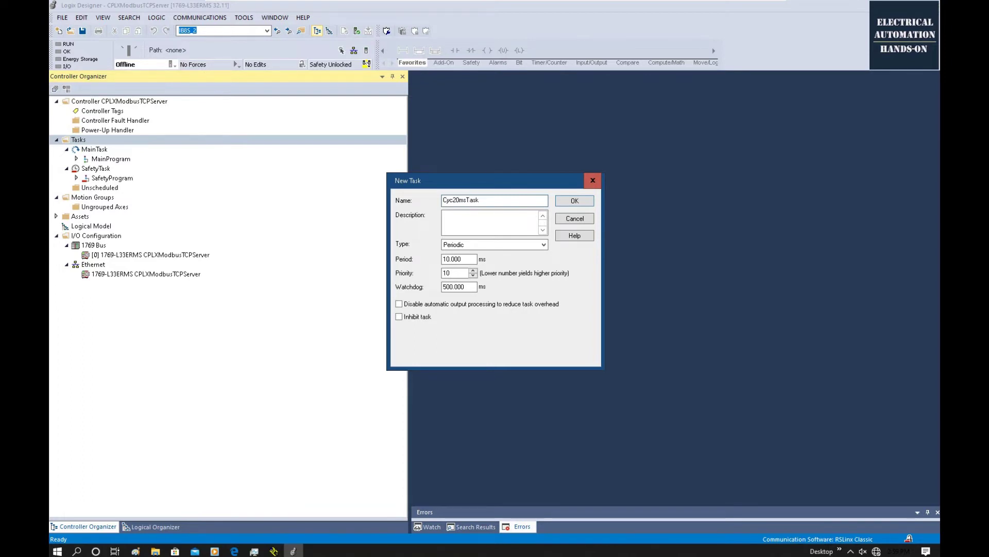
click(444, 258)
click(456, 245)
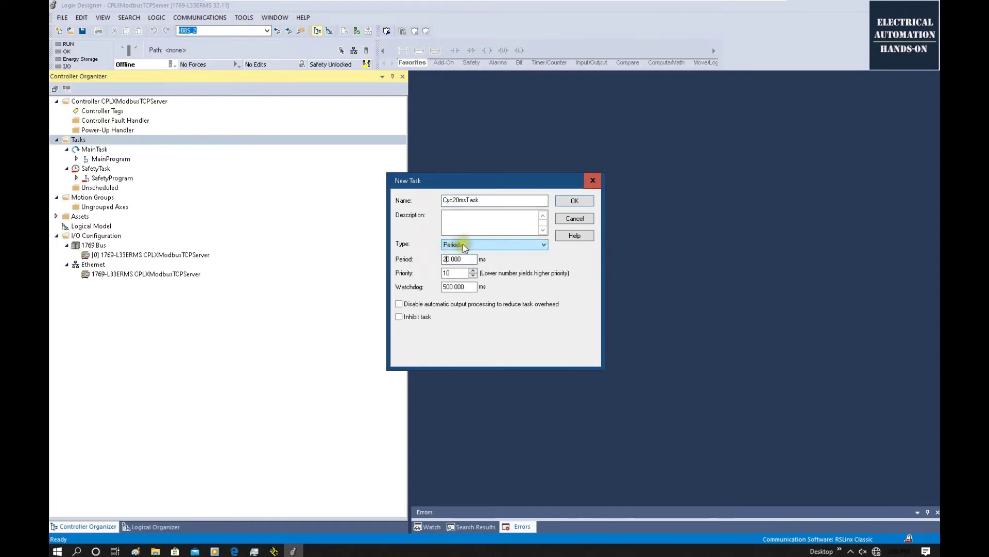
click(458, 248)
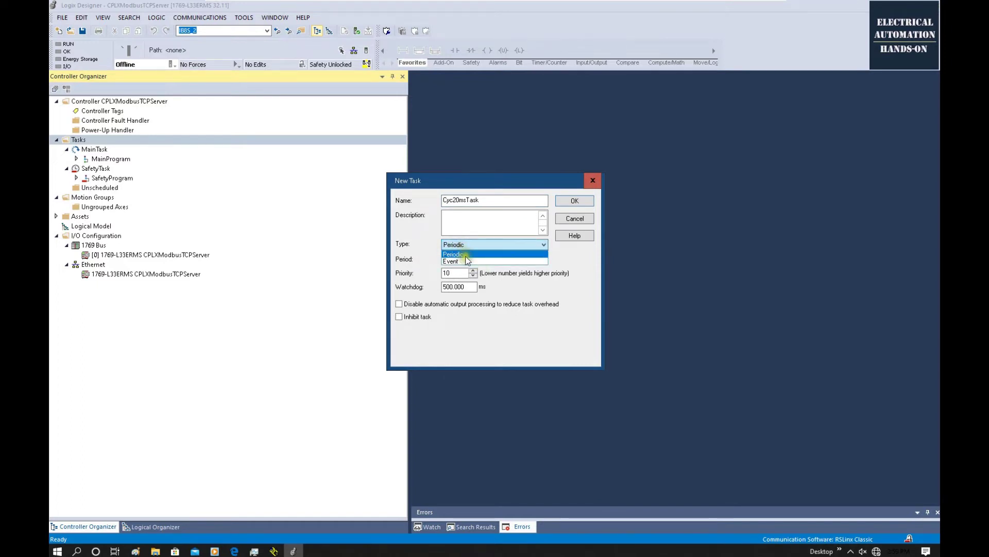
click(466, 256)
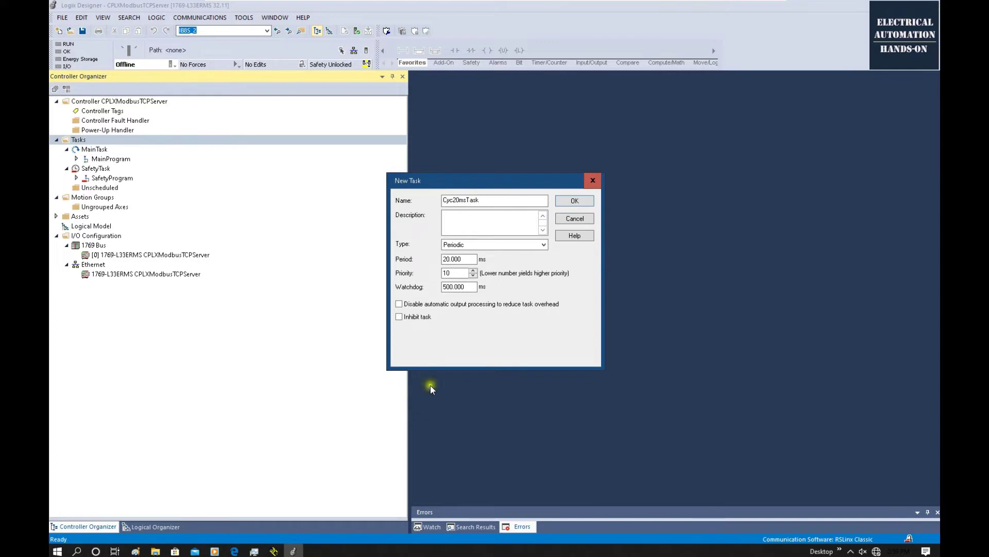
click(584, 200)
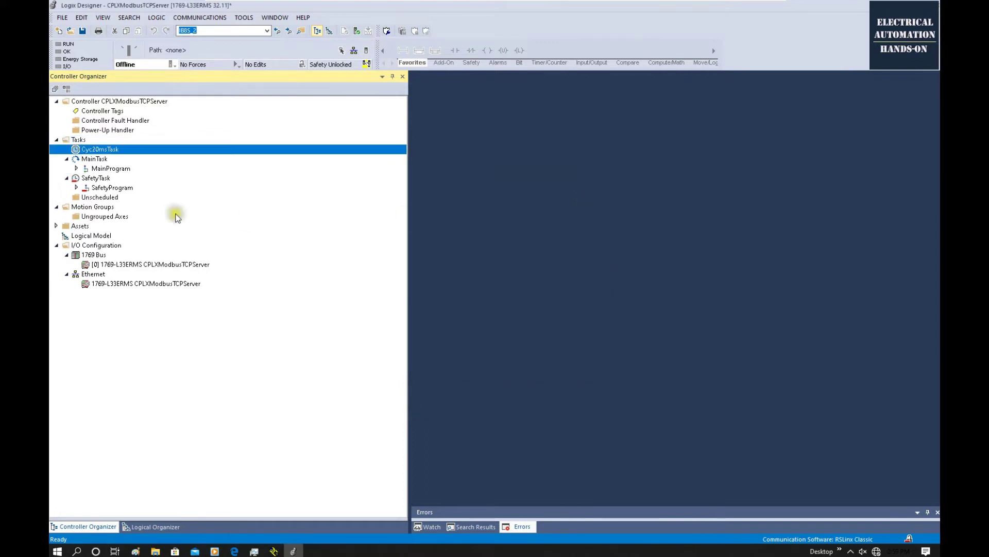
Add a new program named Cyc20msProgram to Cyc20msTask.
right_click(113, 151)
mouse_move(154, 159)
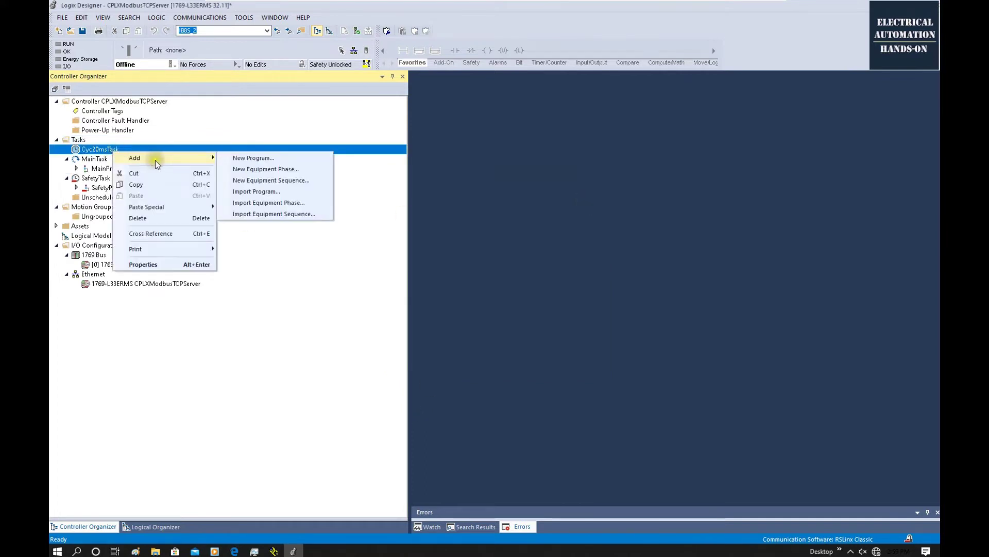
click(267, 160)
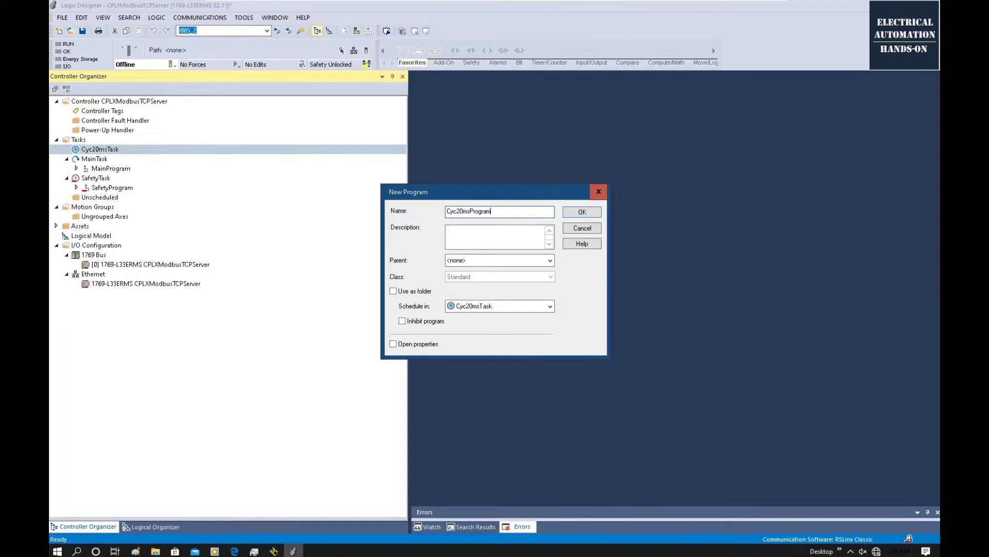
click(586, 211)
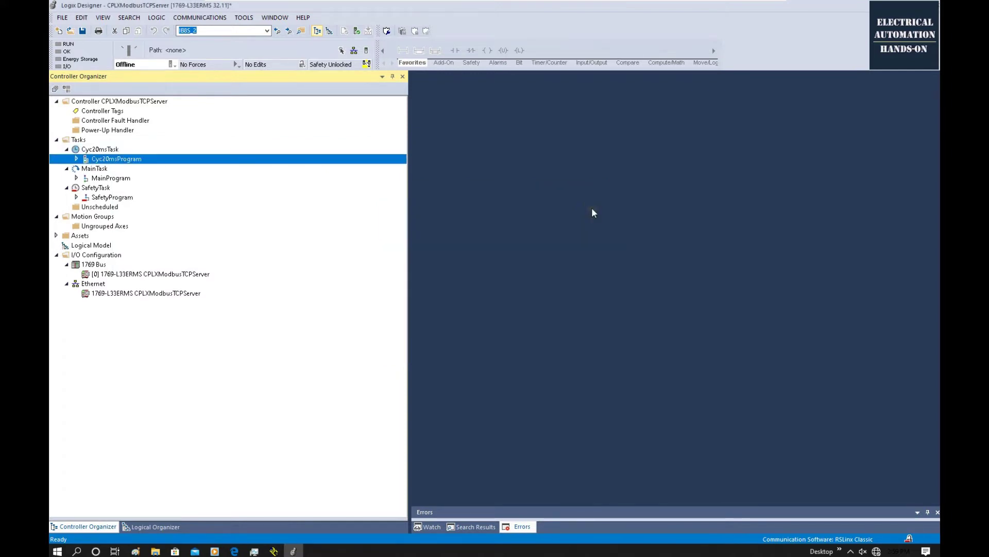
Add a ladder diagram routine named MainProgram to Cyc20msProgram, assigned as its main routine.
click(76, 159)
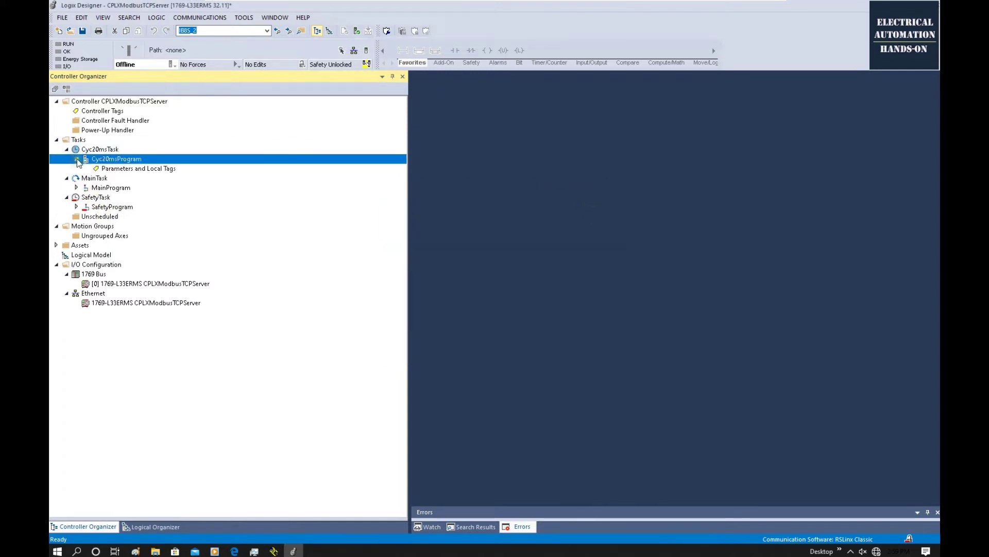
right_click(129, 160)
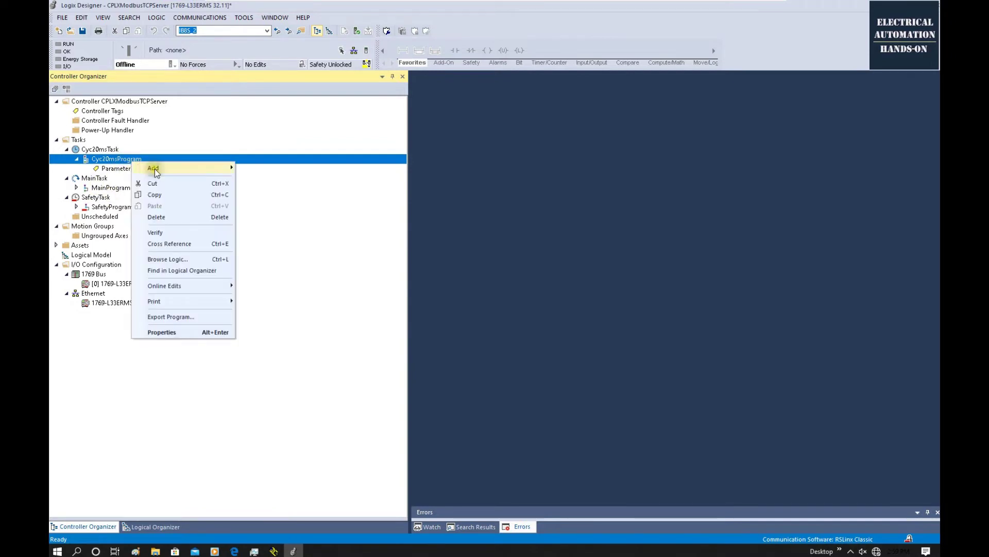
mouse_move(155, 169)
click(268, 169)
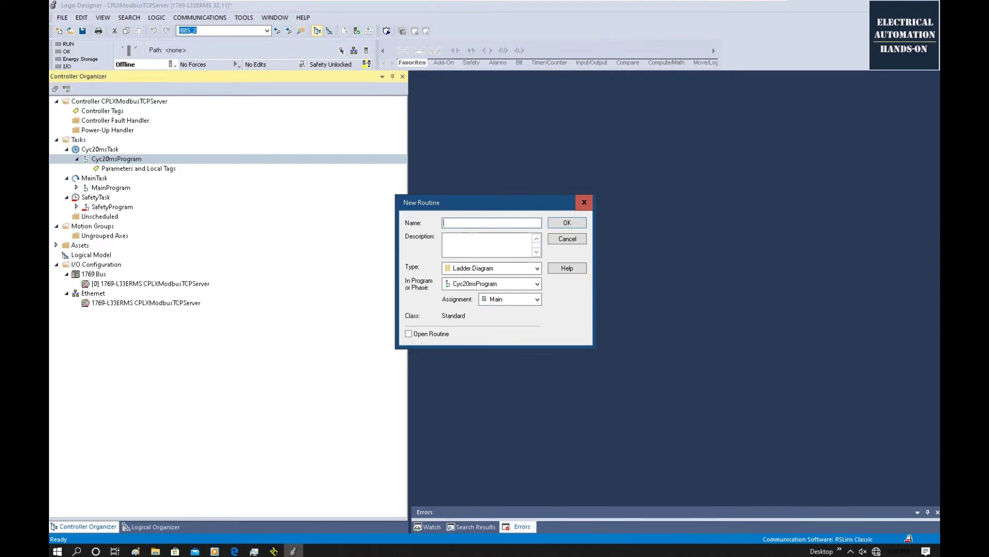
text(MainProgram)
click(564, 222)
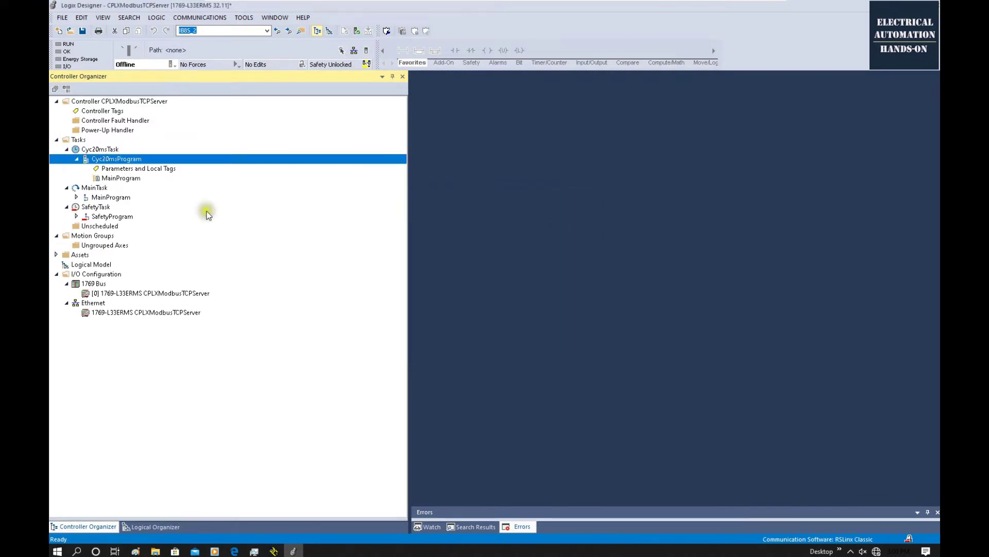
Add a second ladder diagram routine named MBTCPServer to Cyc20msProgram, with no assignment.
click(115, 178)
right_click(111, 160)
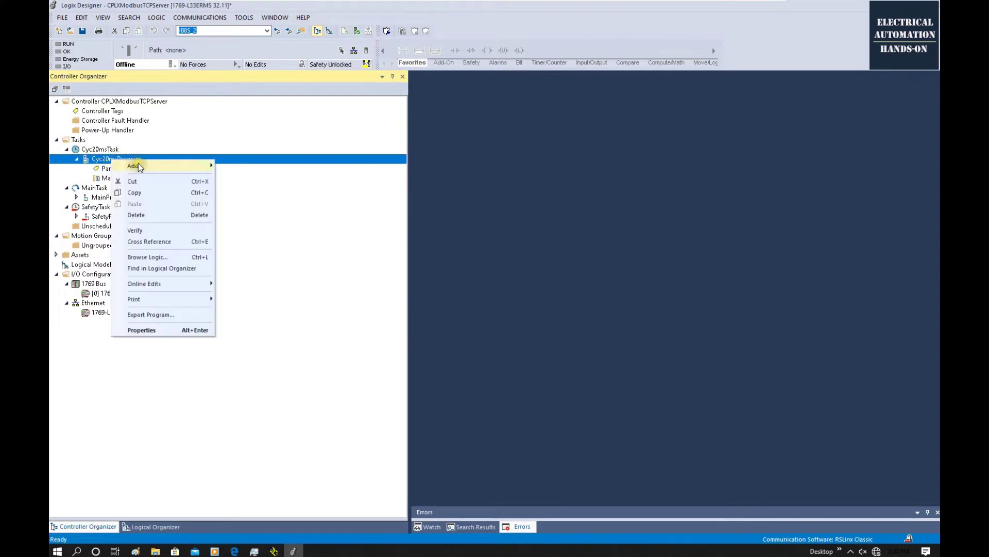
mouse_move(133, 166)
click(250, 166)
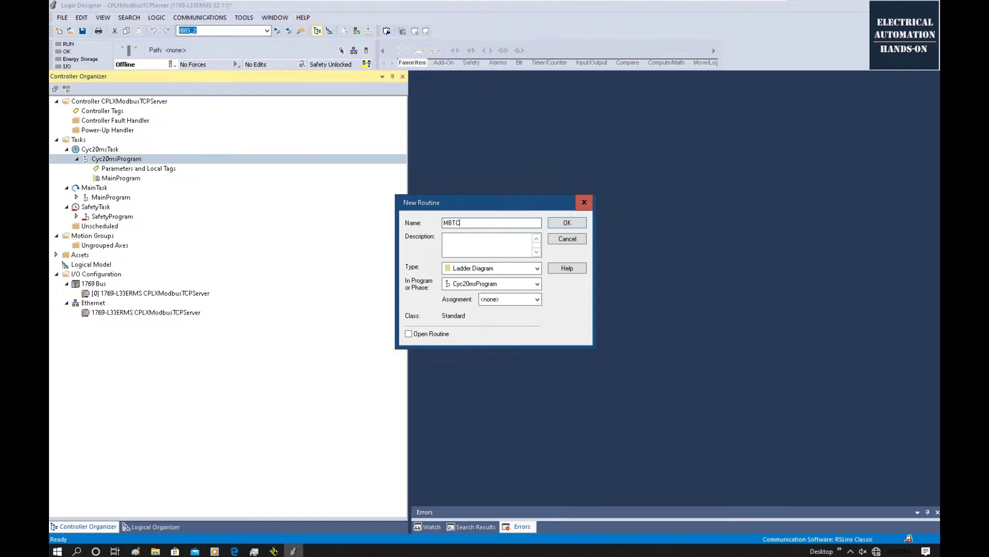
text(MBTCPServer)
key(Return)
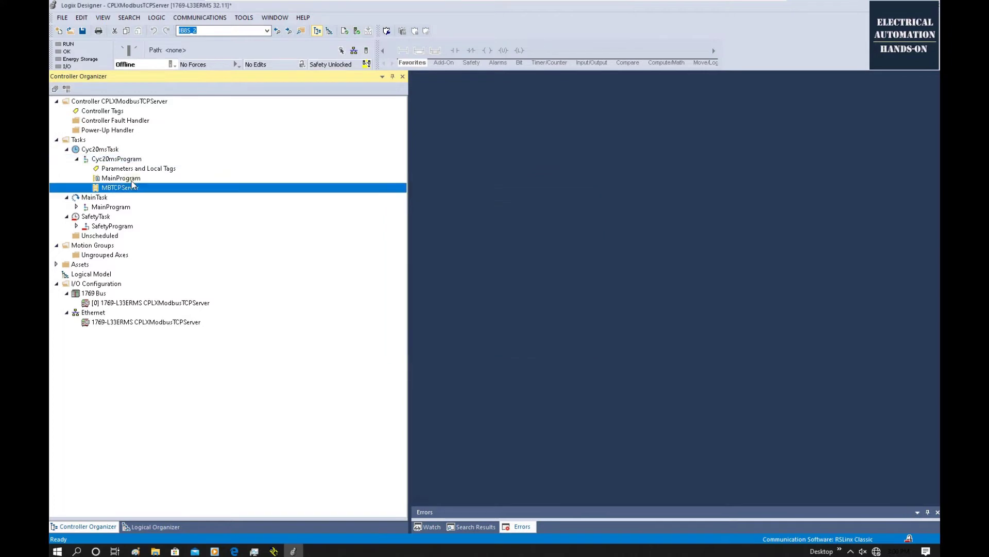
Add a JSR instruction calling the MBTCPServer routine to rung 0 of Cyc20msProgram's MainProgram routine.
double_click(131, 179)
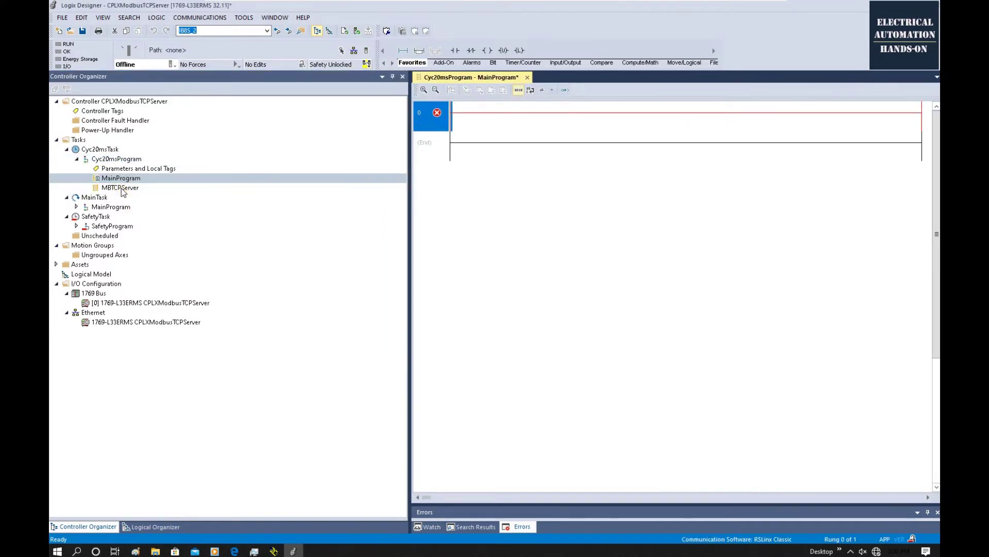
double_click(427, 118)
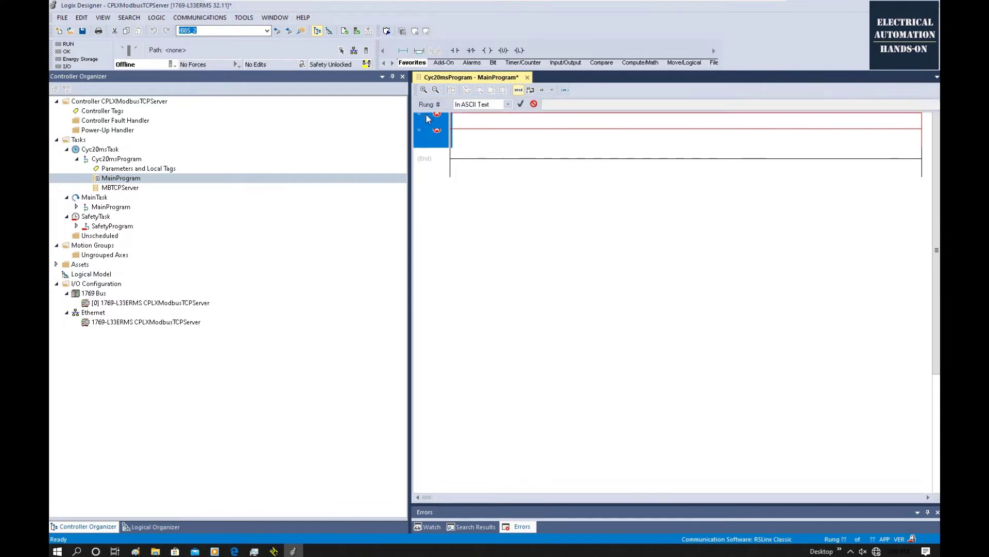
text(jsr)
key(Return)
click(895, 113)
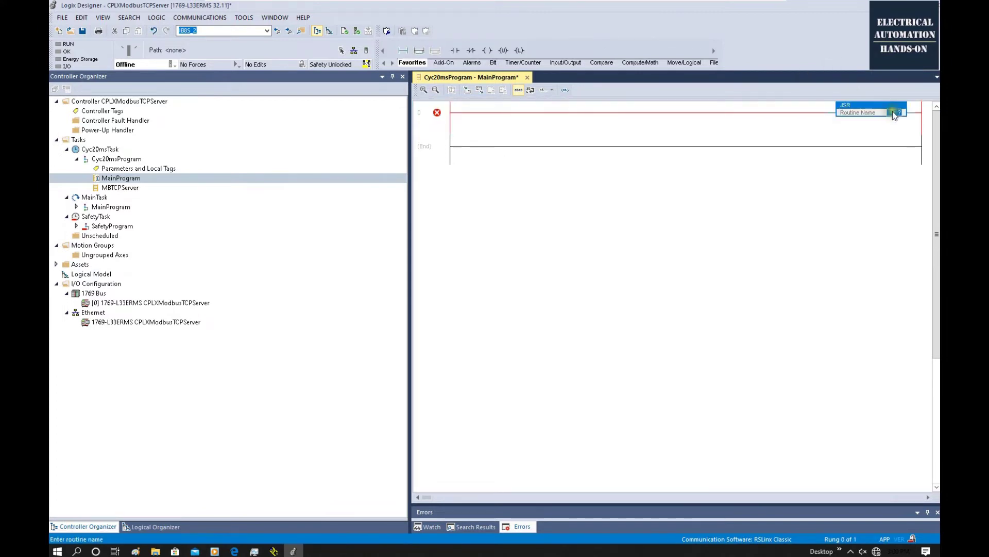
click(897, 113)
double_click(899, 127)
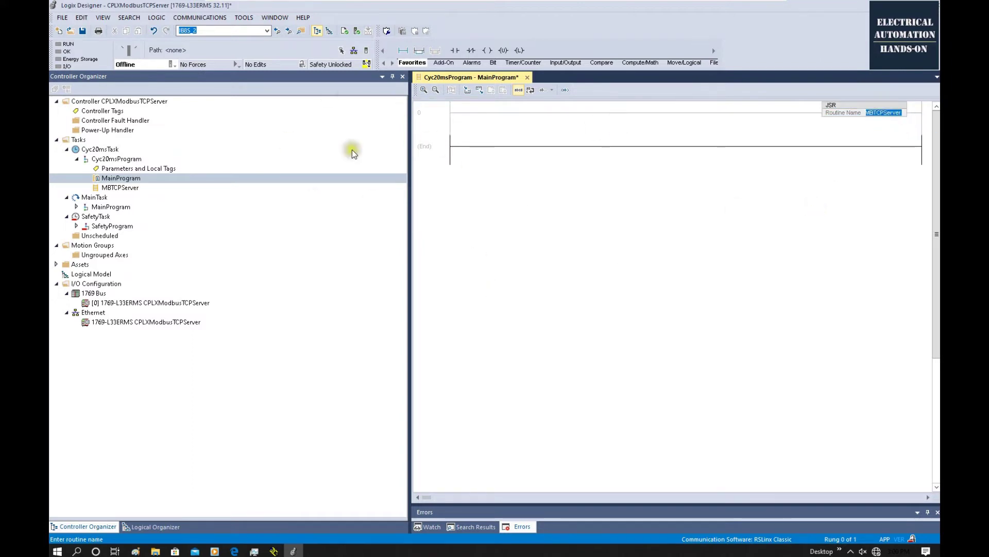
Import the rung file raC_Opr_NetModbusTCPServer_Rung.L5X from the Compactlogix_ModbusTCP_AOI folder into the MBTCPServer routine.
click(122, 188)
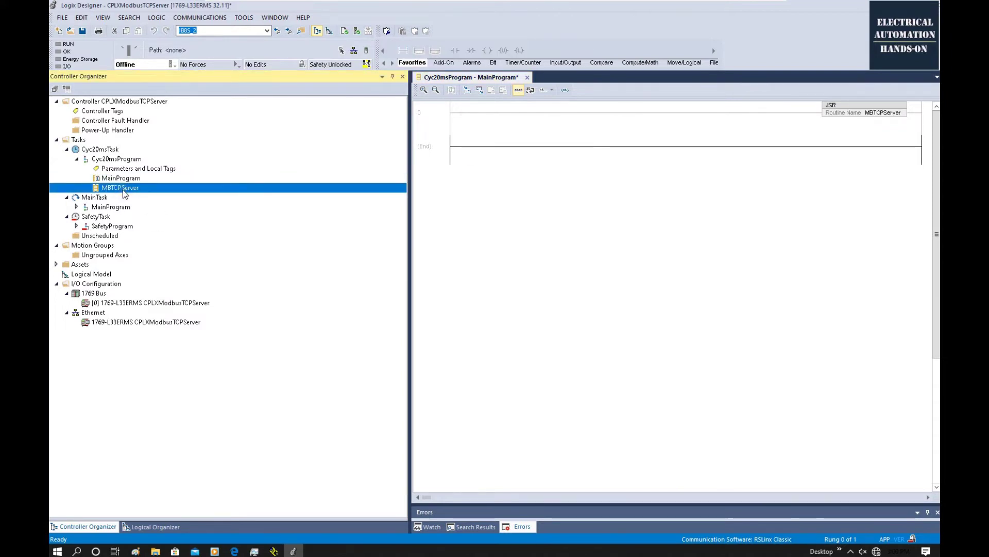
double_click(122, 188)
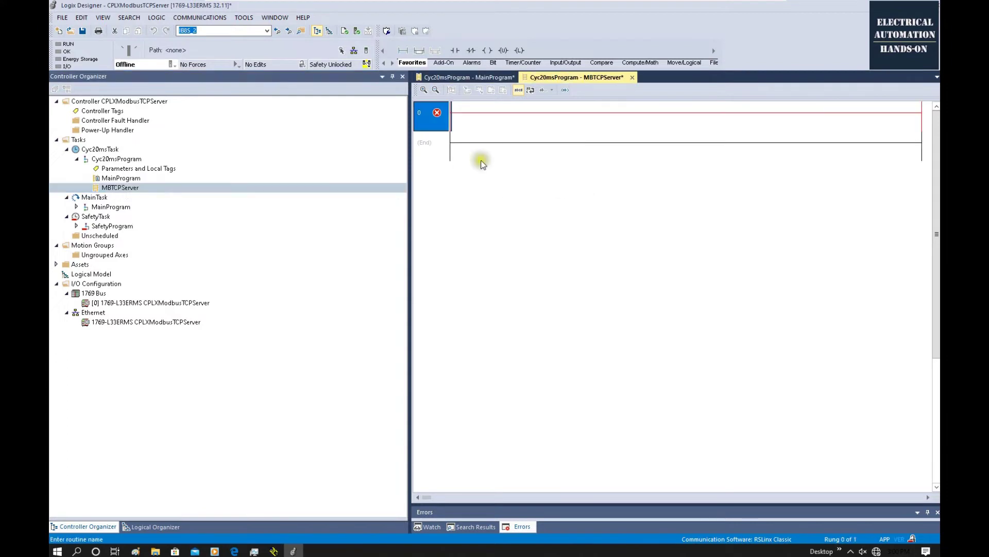
right_click(428, 121)
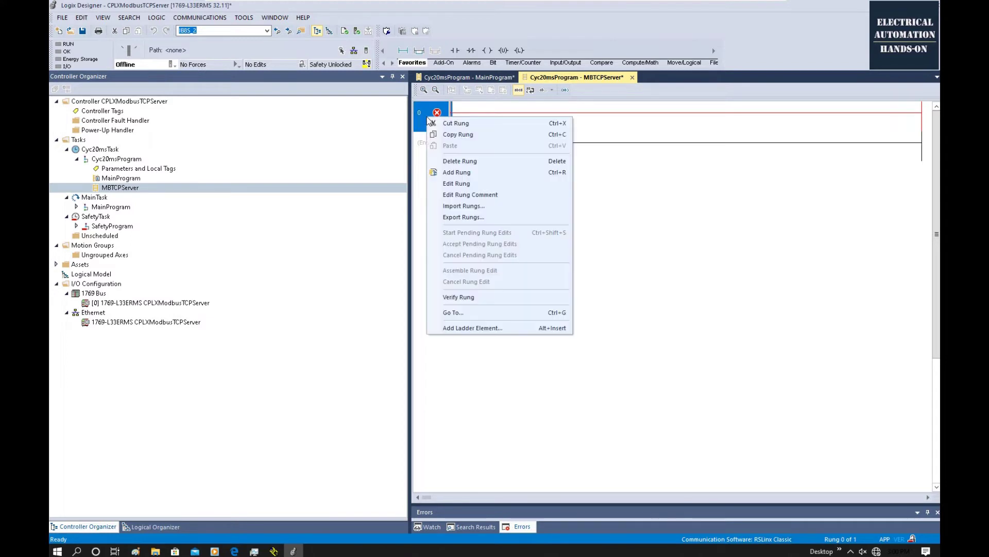
click(458, 206)
click(465, 198)
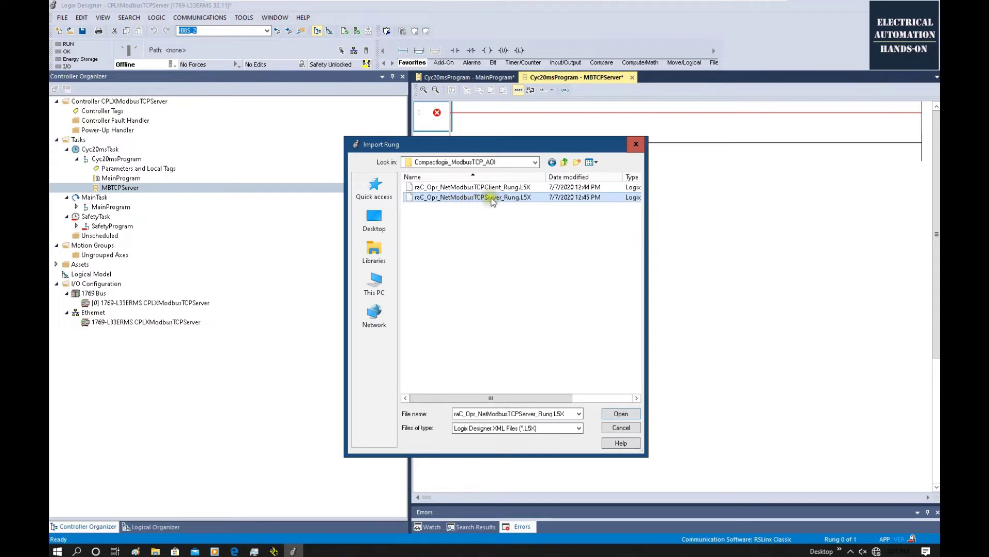
click(621, 415)
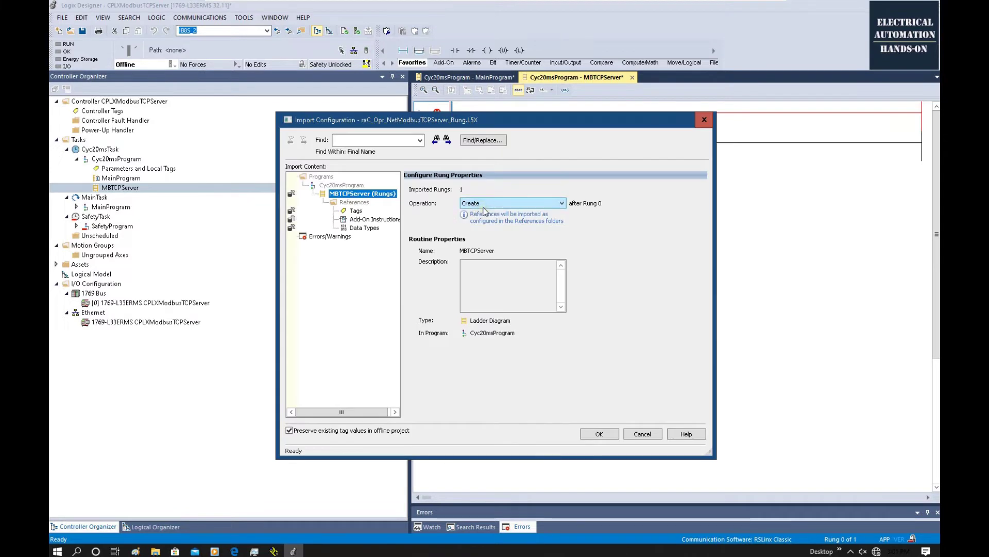
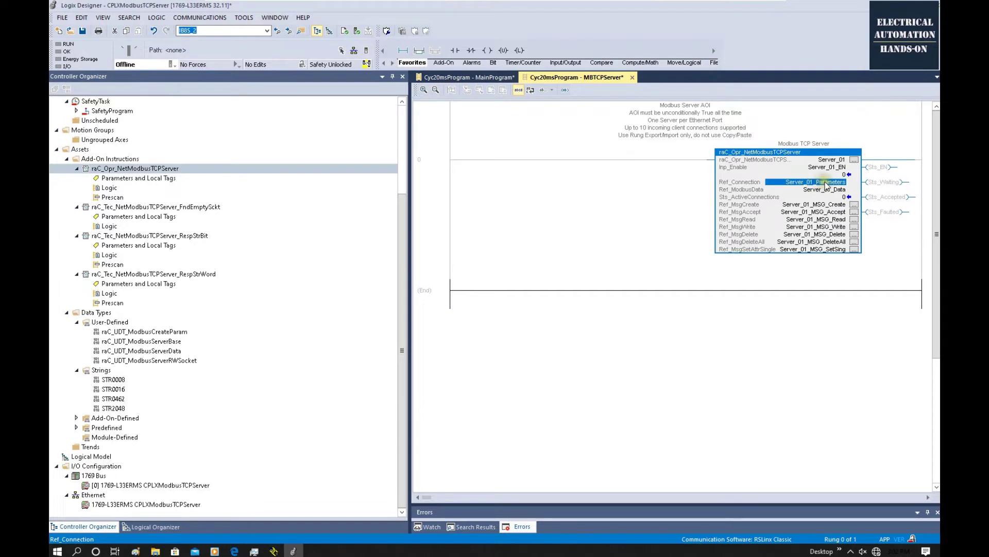
Monitor the Server_01_Parameters tag and check its LocalSlot value against the PDF manual and the controller's slot on the 1769 bus.
right_click(826, 186)
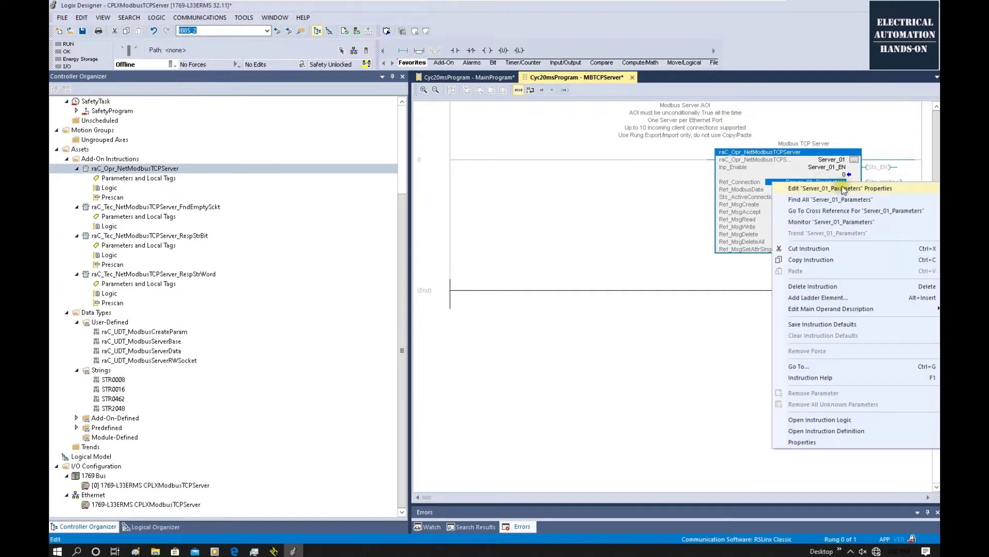
click(845, 222)
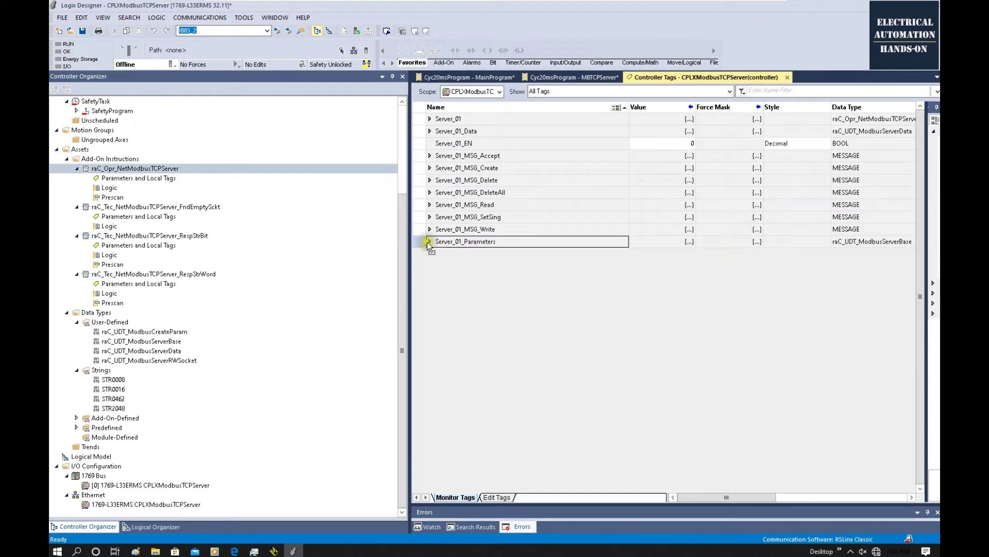
click(430, 242)
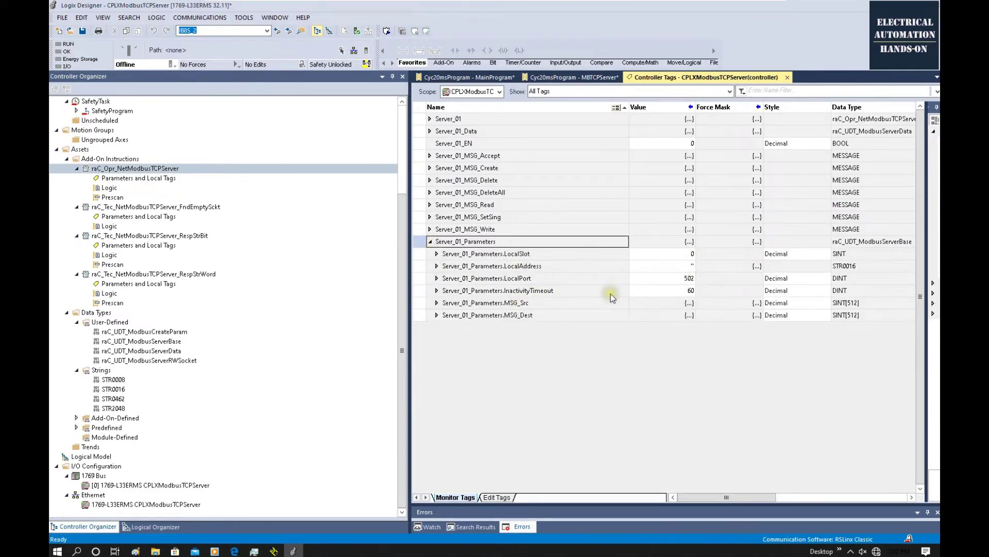
click(418, 252)
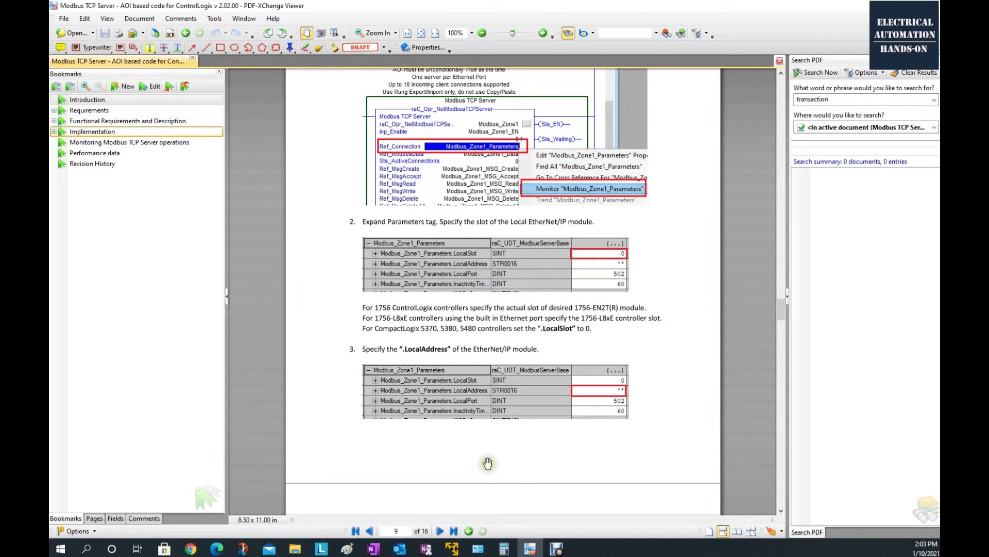
click(453, 550)
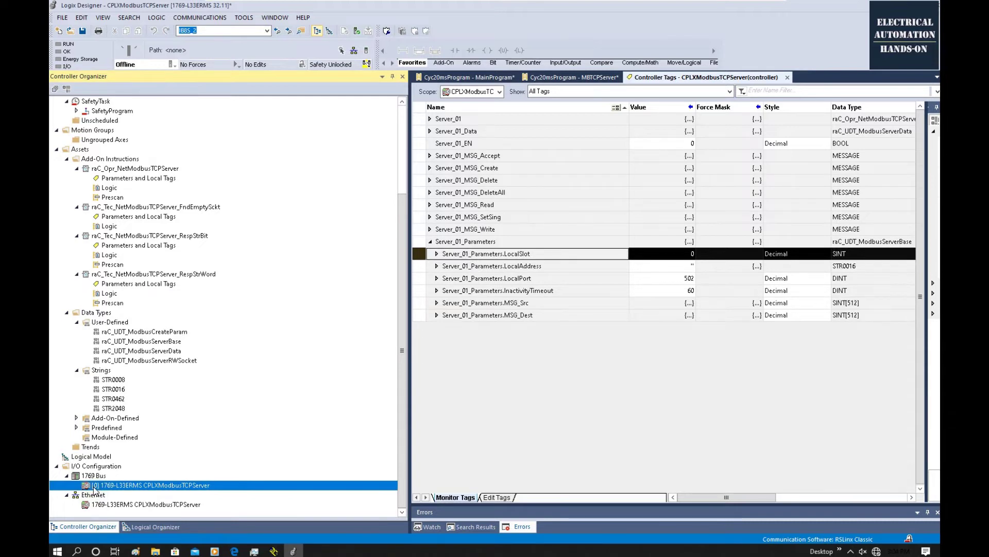
click(573, 393)
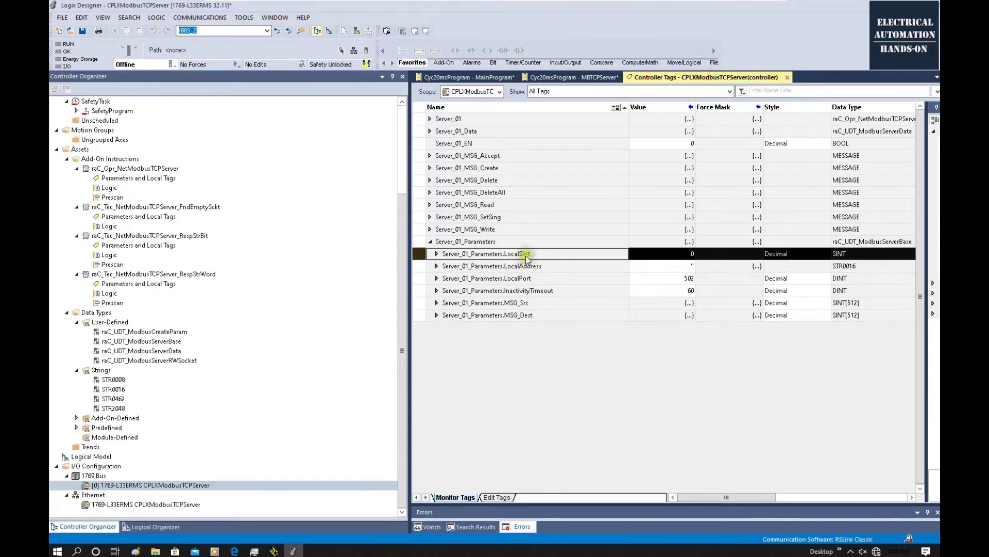
click(695, 255)
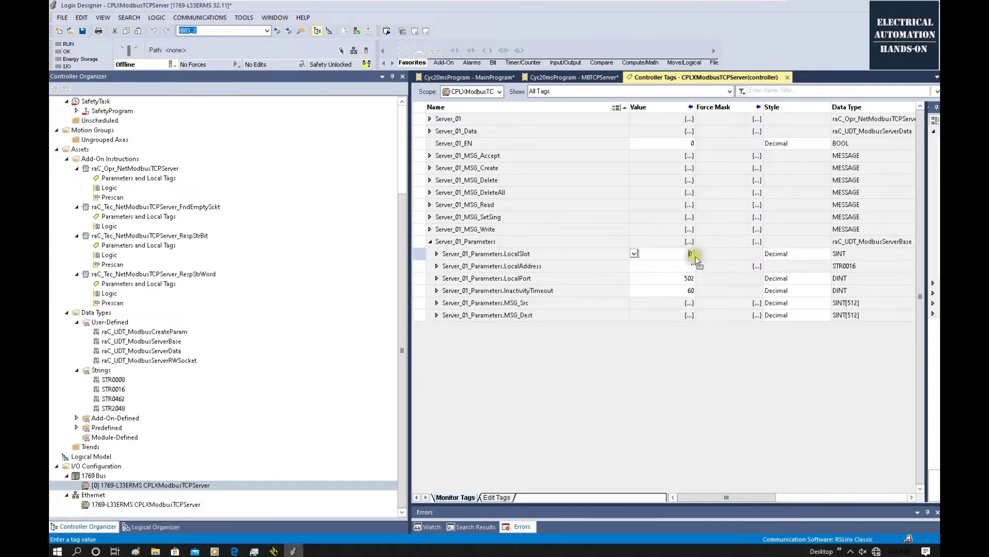
Set Server_01_Parameters.LocalAddress to 192.168.1.101, checking it against the controller's address in RSLinx Classic.
click(526, 266)
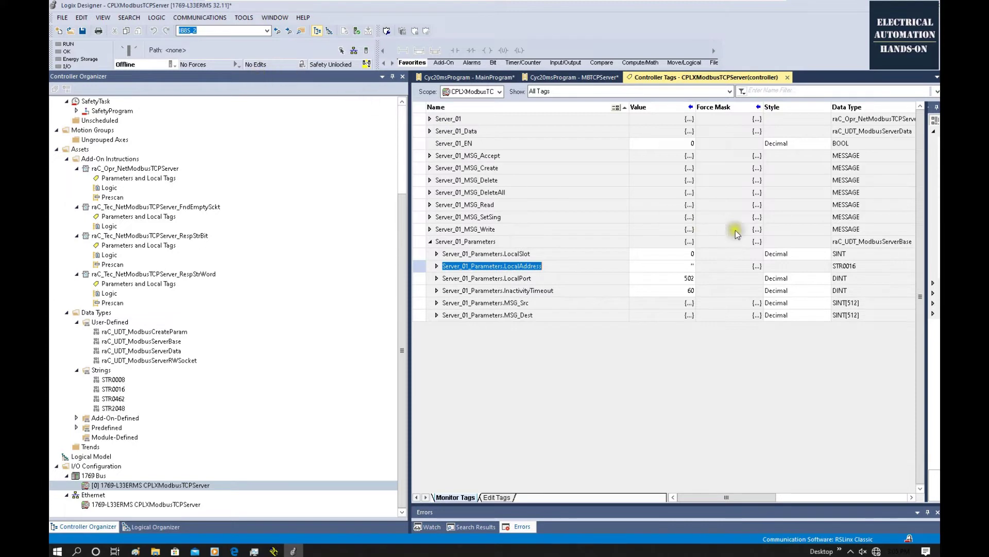
click(656, 266)
click(635, 266)
drag(460, 181, 631, 335)
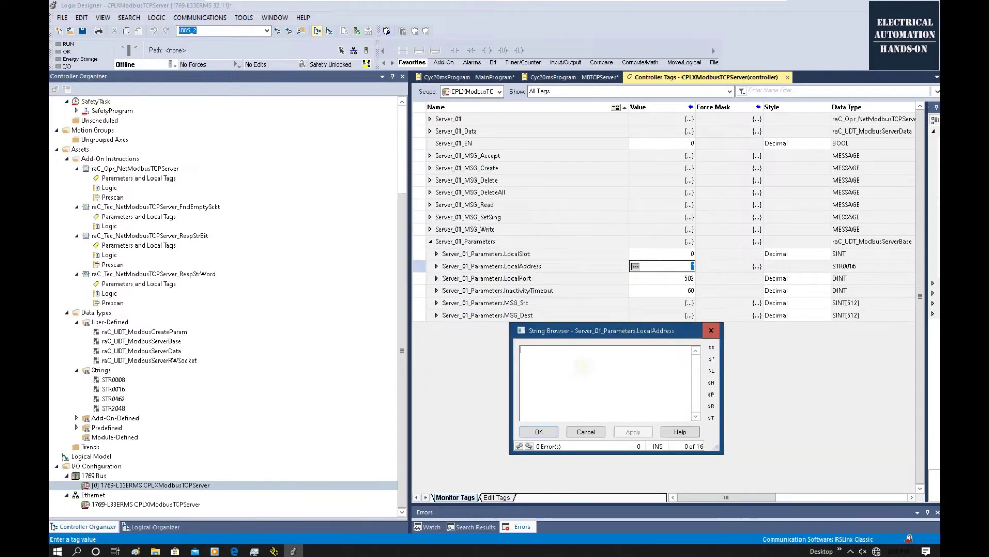
text(192.168.1.101)
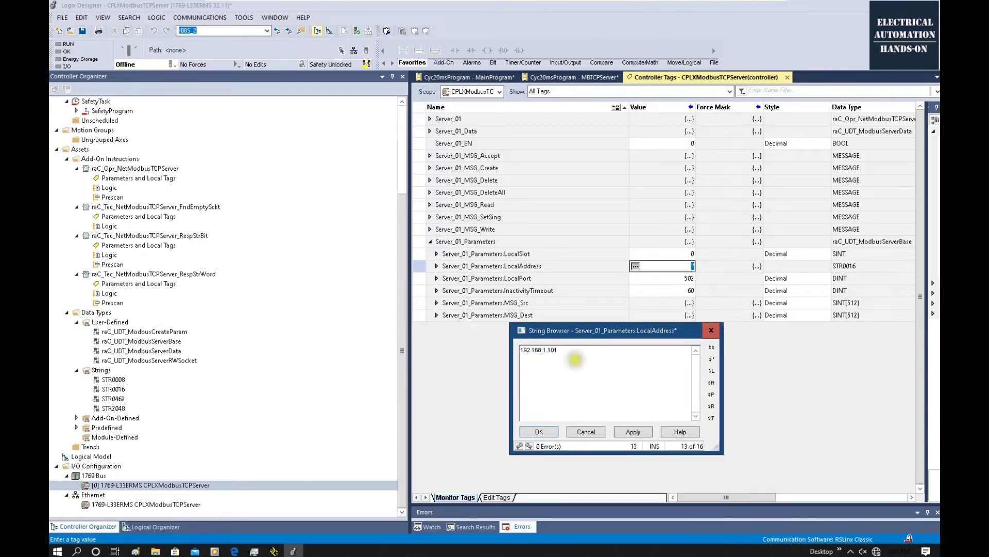
click(274, 551)
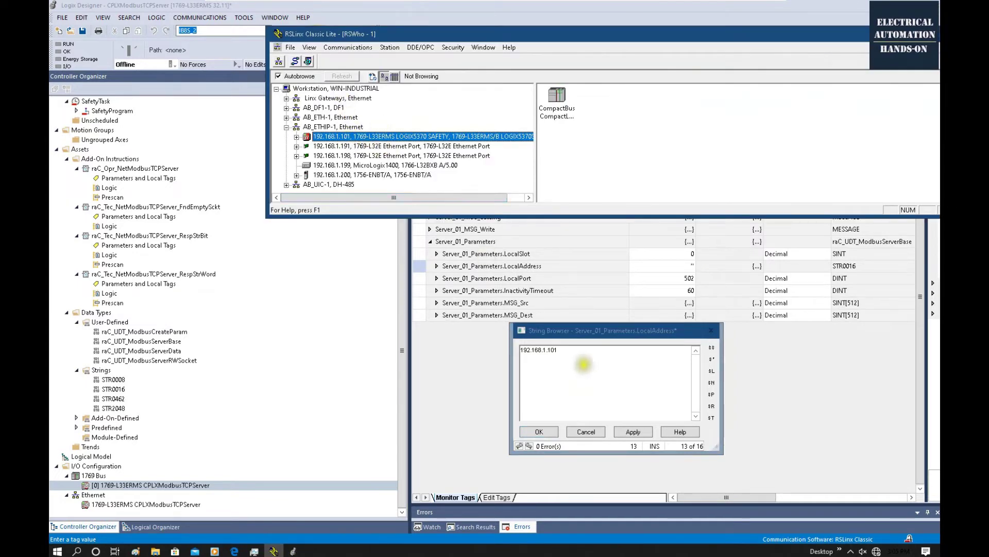
click(590, 369)
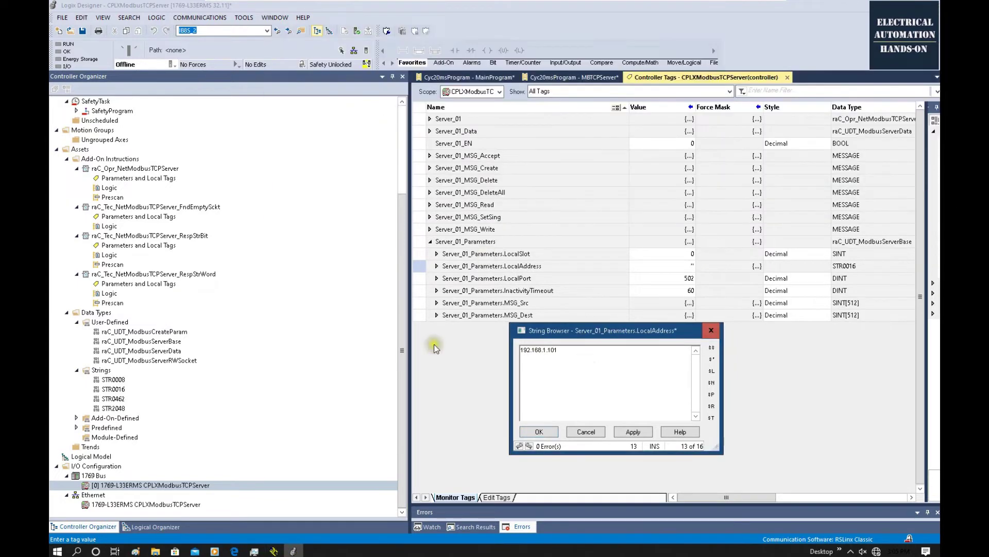
click(550, 436)
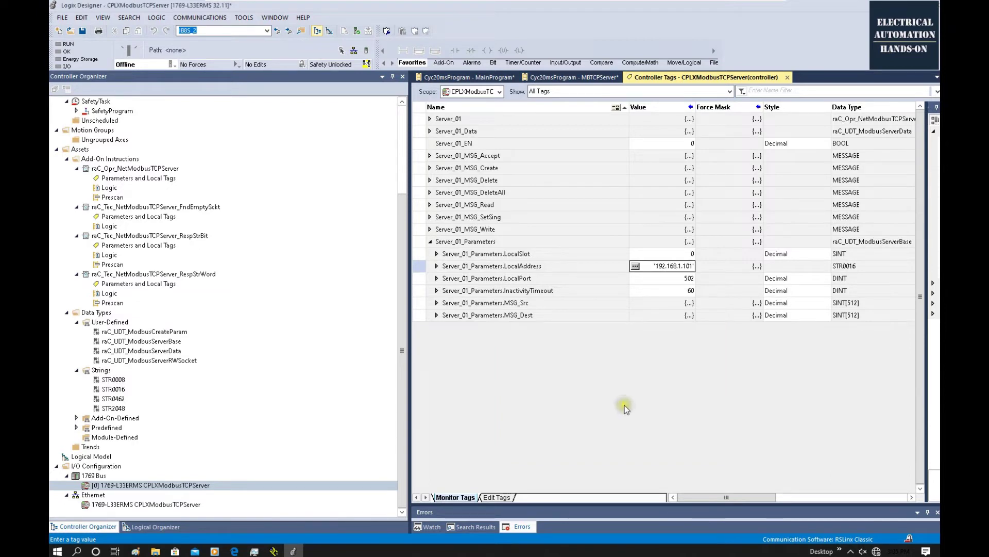
key(Return)
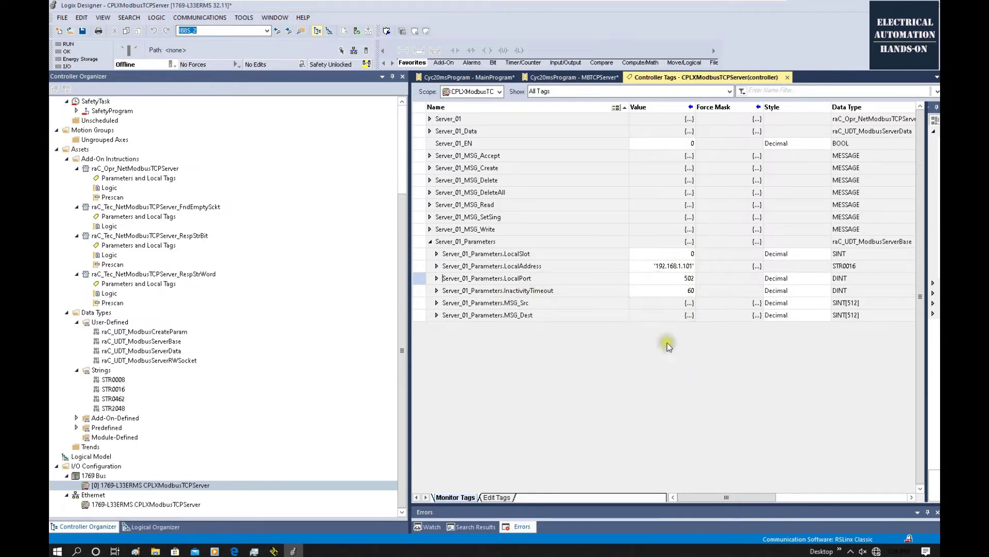
Review the slot, address and port in Server_01_Parameters and the Server_01_Data members, then return to the MBTCPServer routine.
click(420, 241)
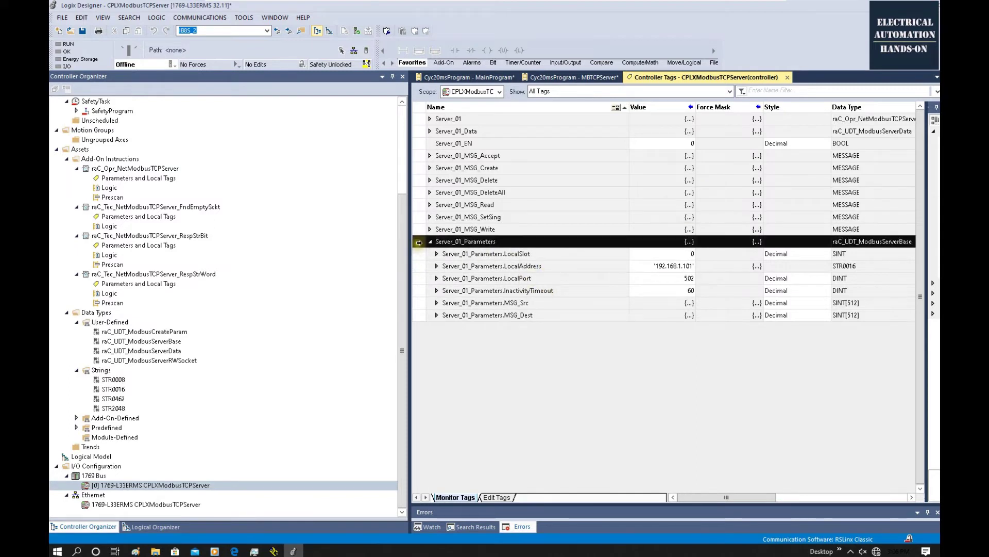
click(421, 266)
click(421, 267)
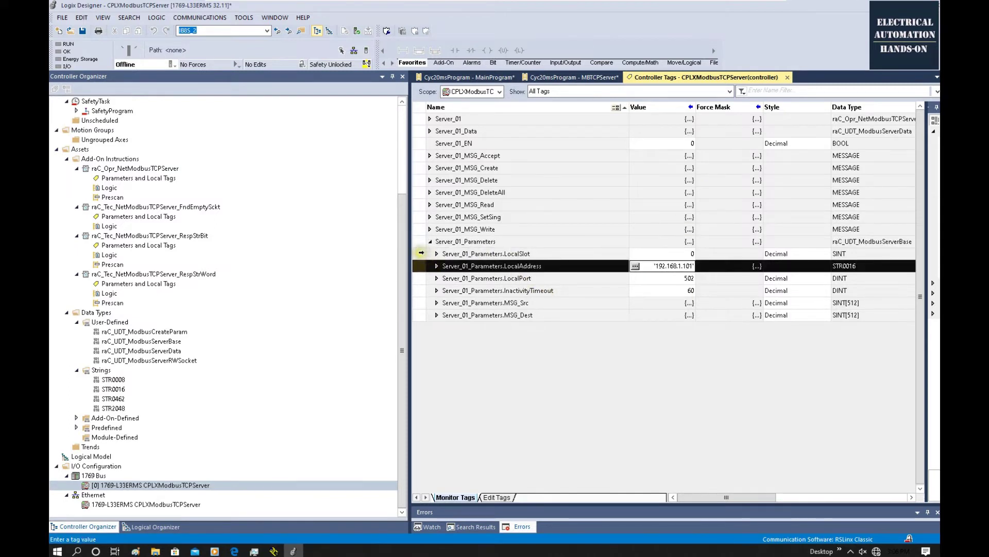
click(421, 254)
click(424, 277)
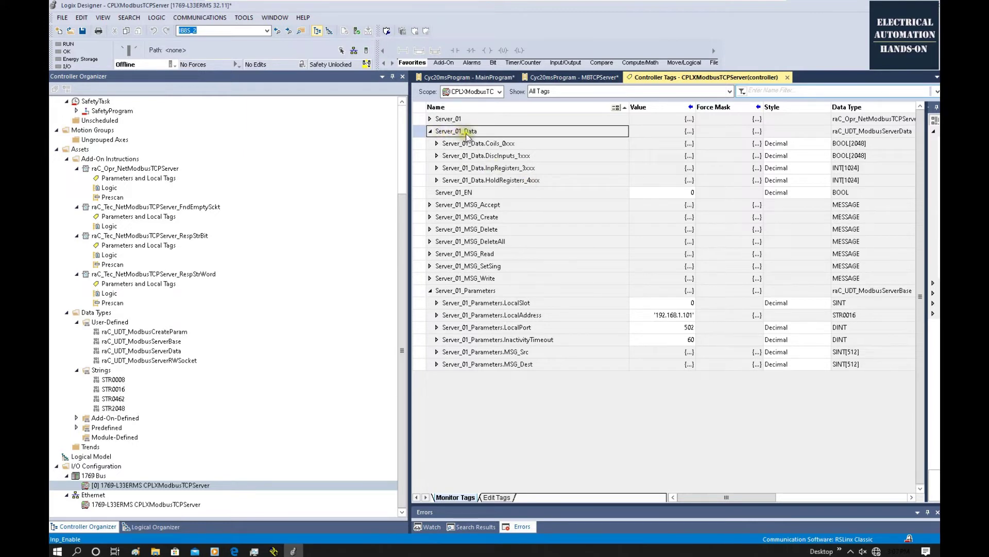
click(572, 76)
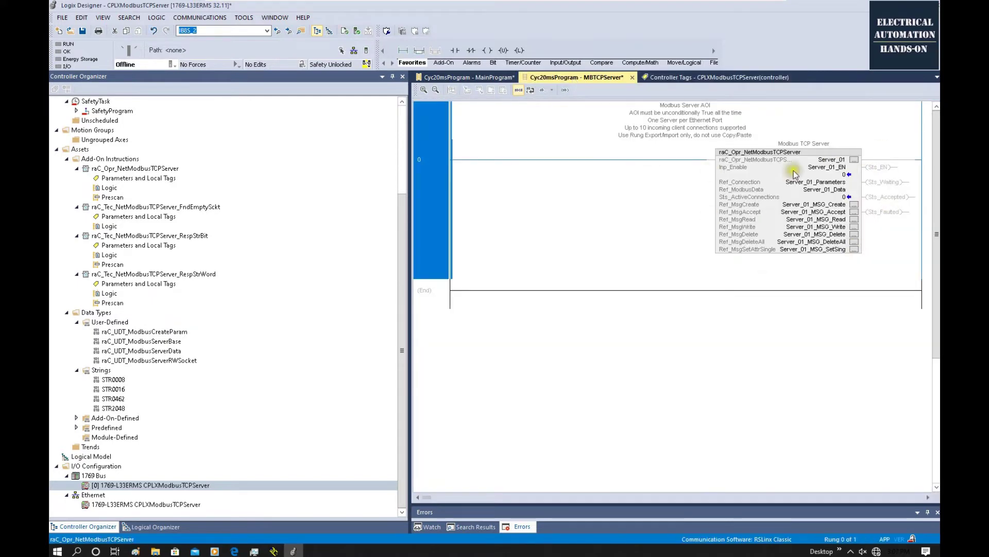
Monitor the Server_01_Data tag and examine its coil, input and register arrays, expanding the HoldRegisters_4xxx elements.
click(817, 182)
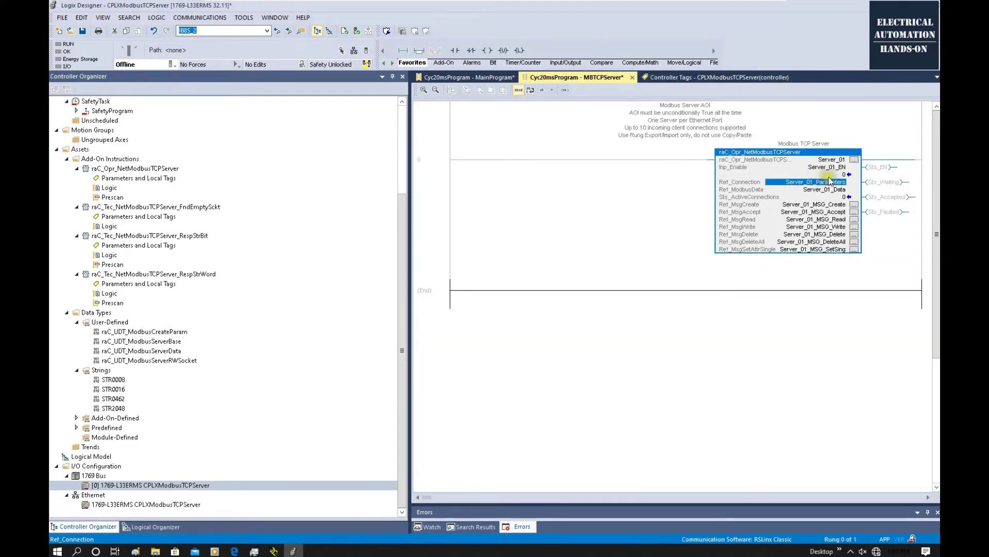
click(826, 189)
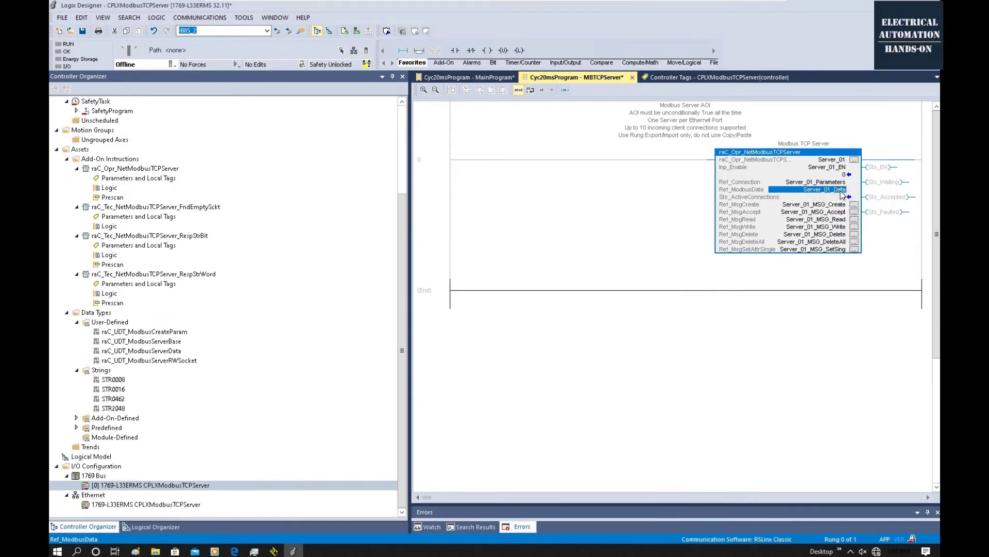
right_click(836, 192)
click(851, 231)
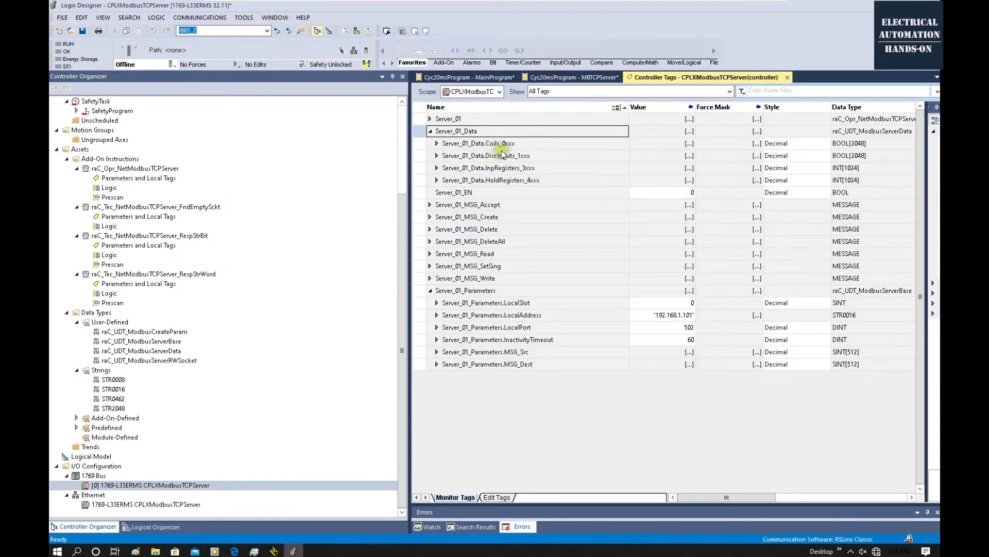
click(508, 185)
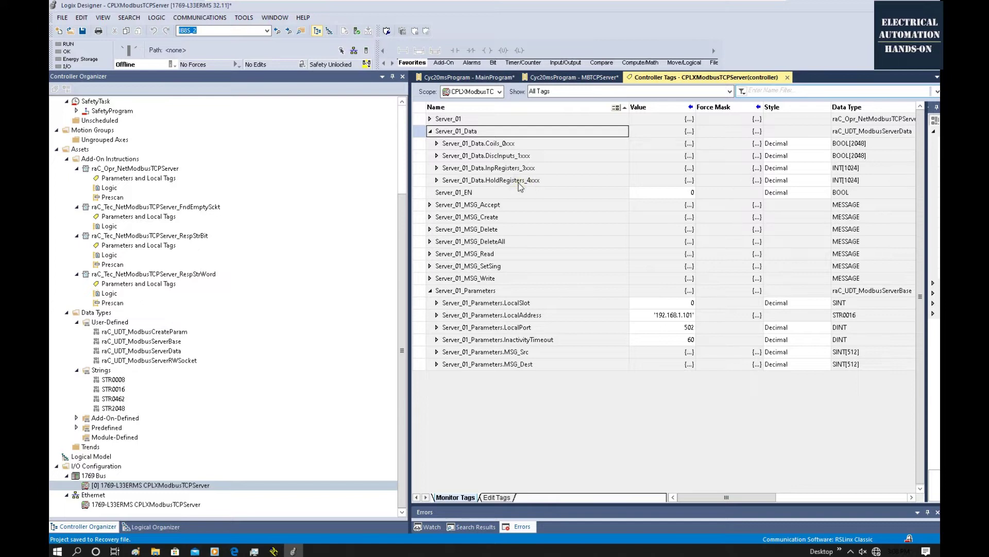
click(436, 180)
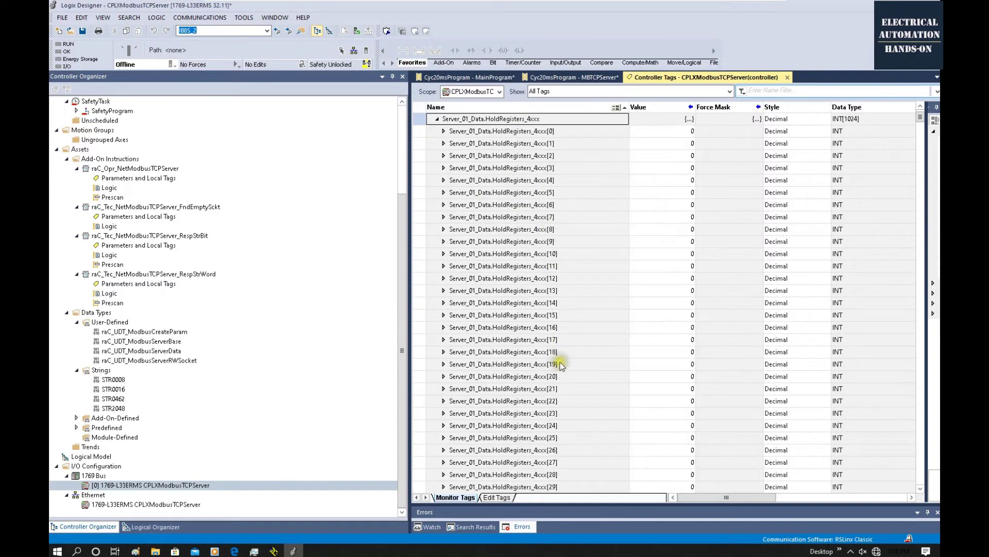
scroll(552, 369, up, 1)
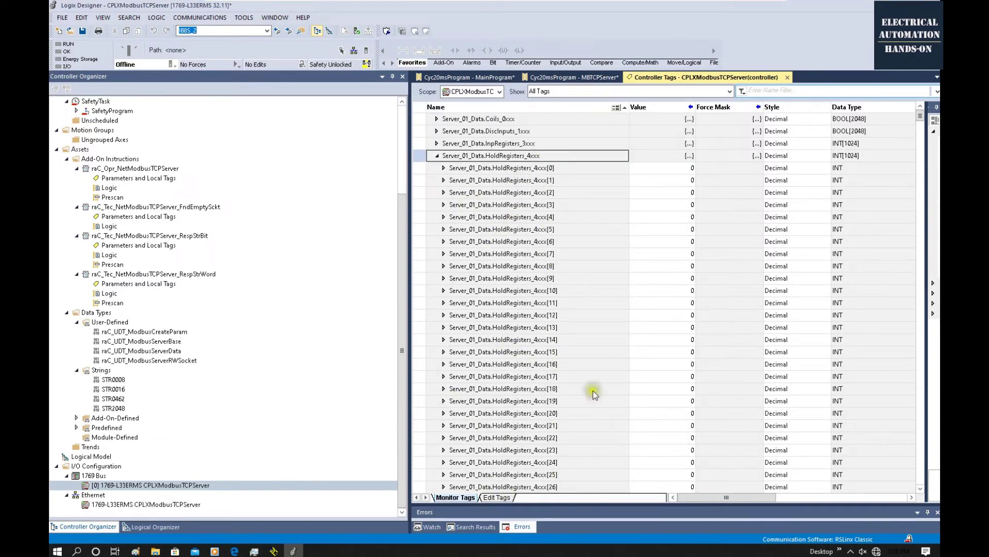
Return to the MBTCPServer routine and set the server instruction's Inp_Enable value, Server_01_EN, to 1.
click(602, 78)
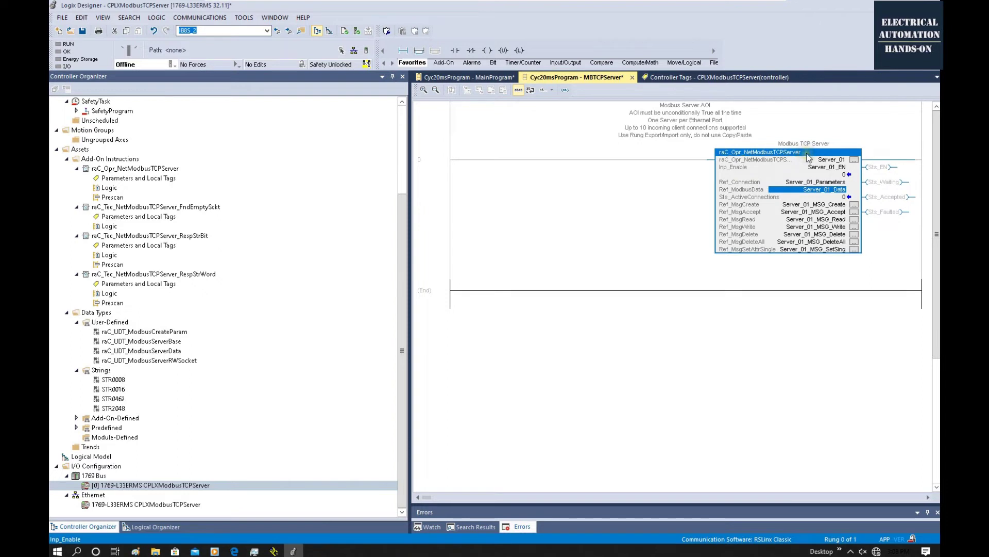
click(843, 175)
click(843, 175)
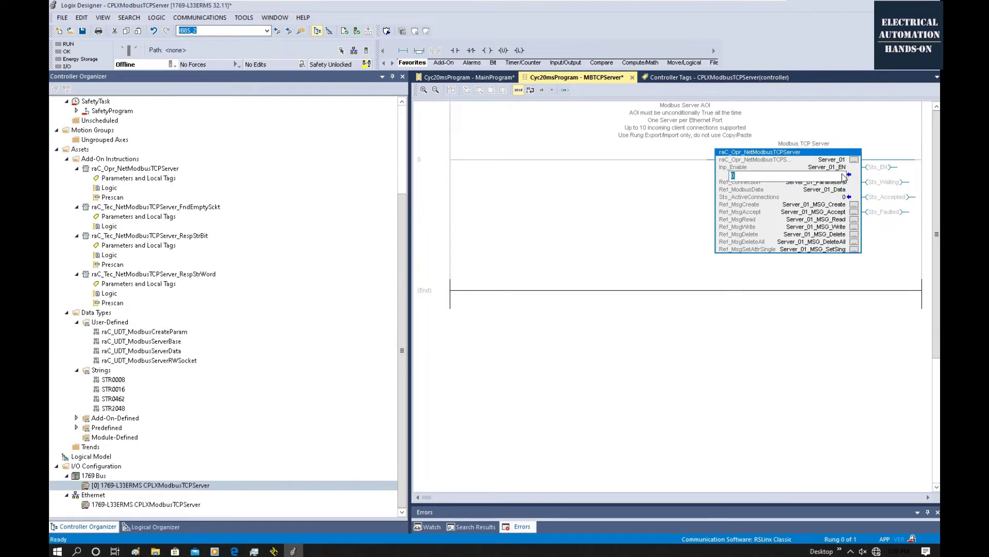
key(Return)
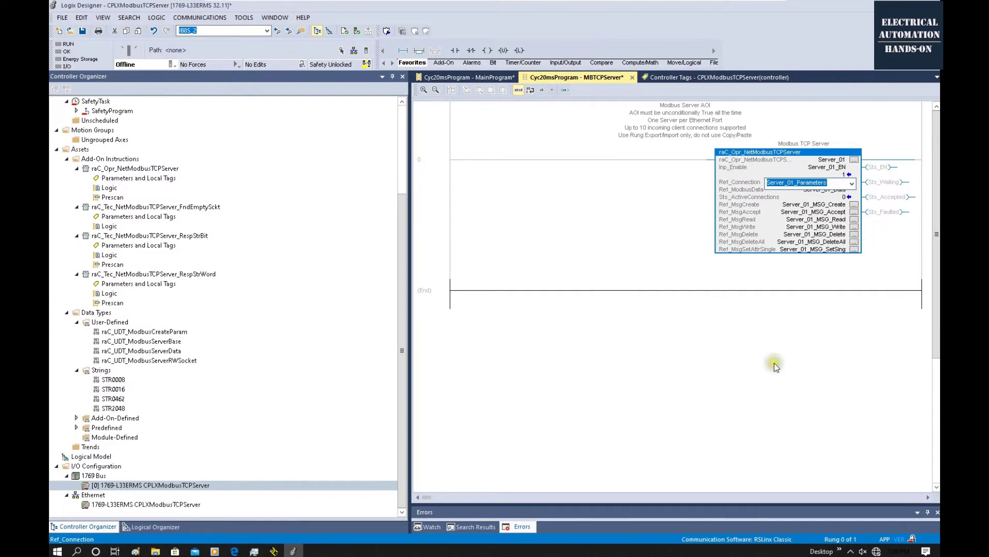
key(Escape)
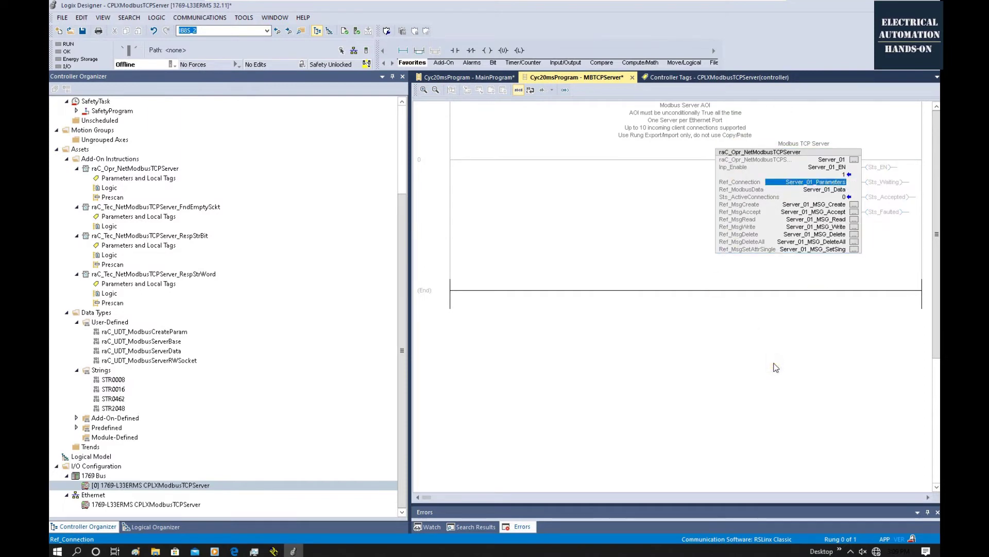
Browse the AB_ETHIP-1 network for the 1769-L33ERMS controller at 192.168.1.101 and download the project to it.
click(354, 51)
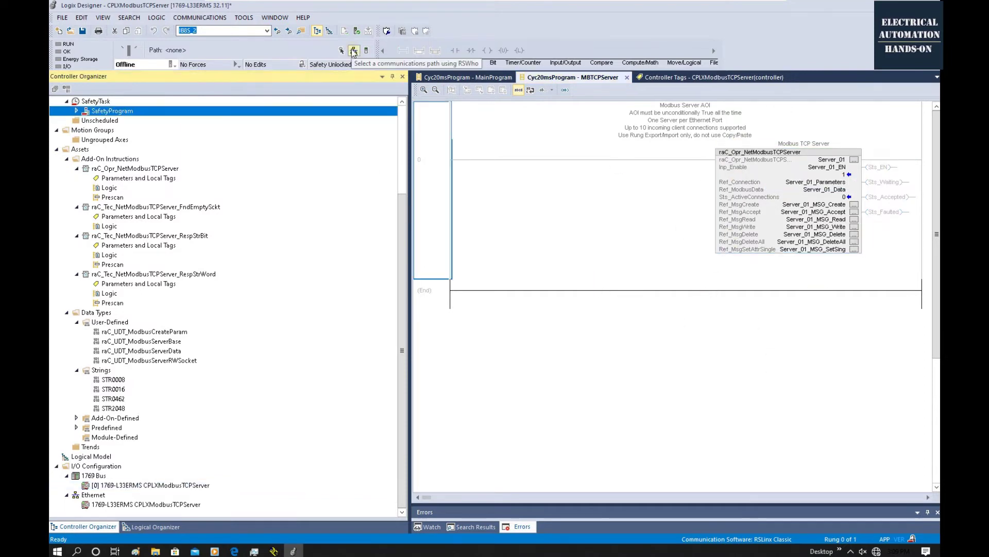
click(354, 50)
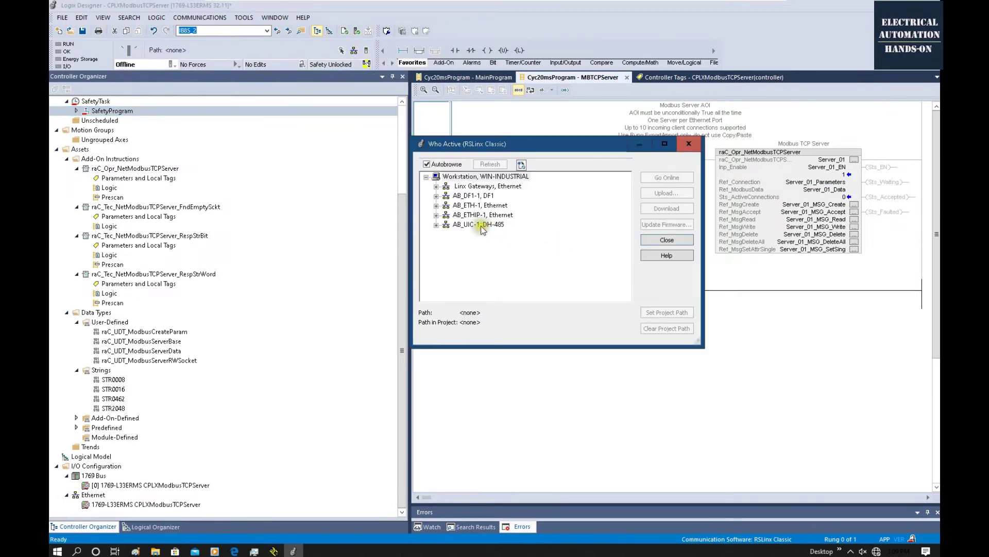
double_click(473, 216)
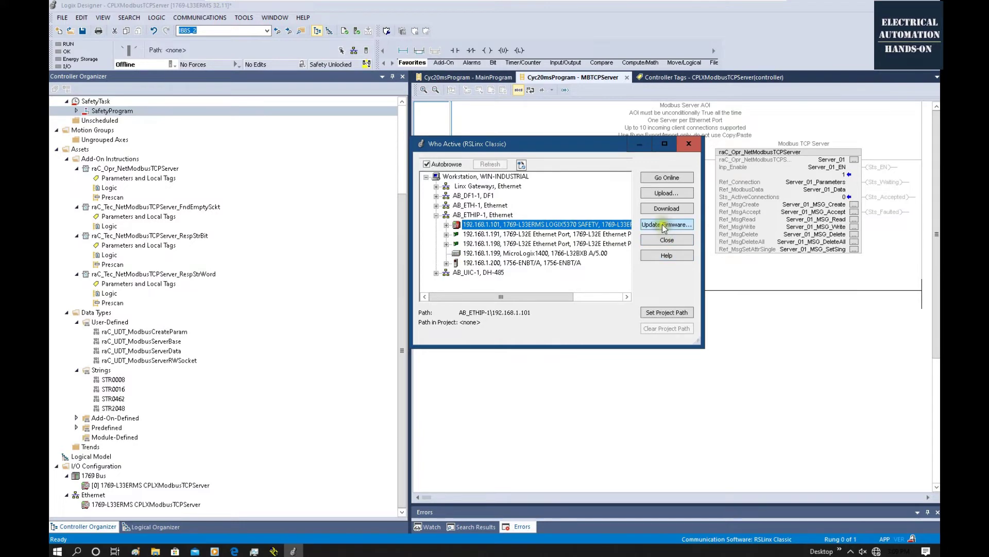
click(663, 209)
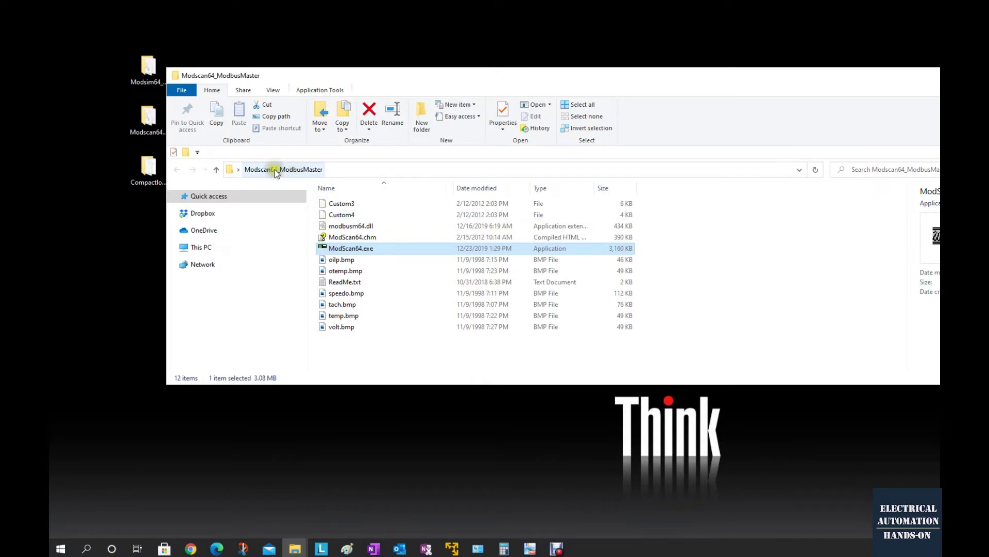
Launch ModScan64.exe from the Modscan64_ModbusMaster folder and dismiss the registration dialogs without registering.
double_click(359, 249)
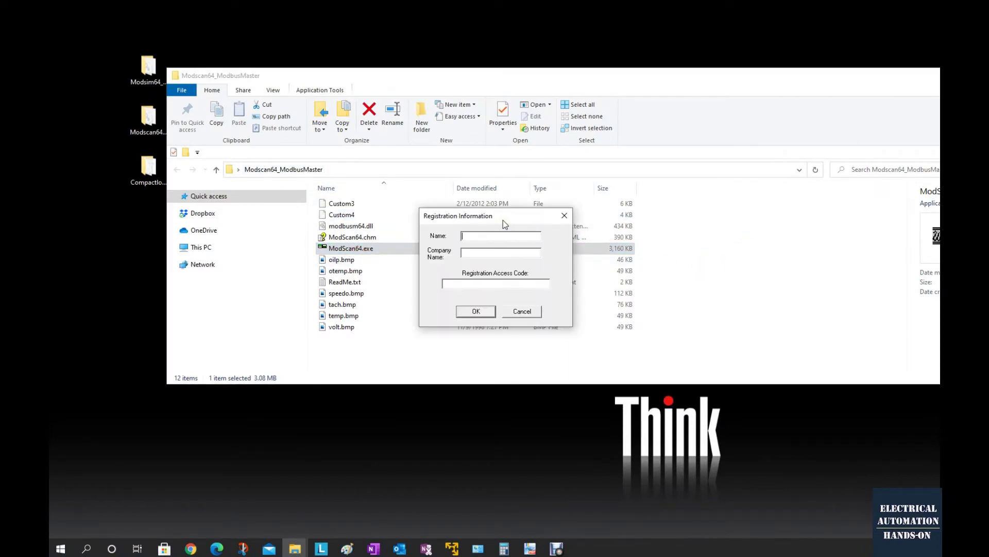
click(476, 311)
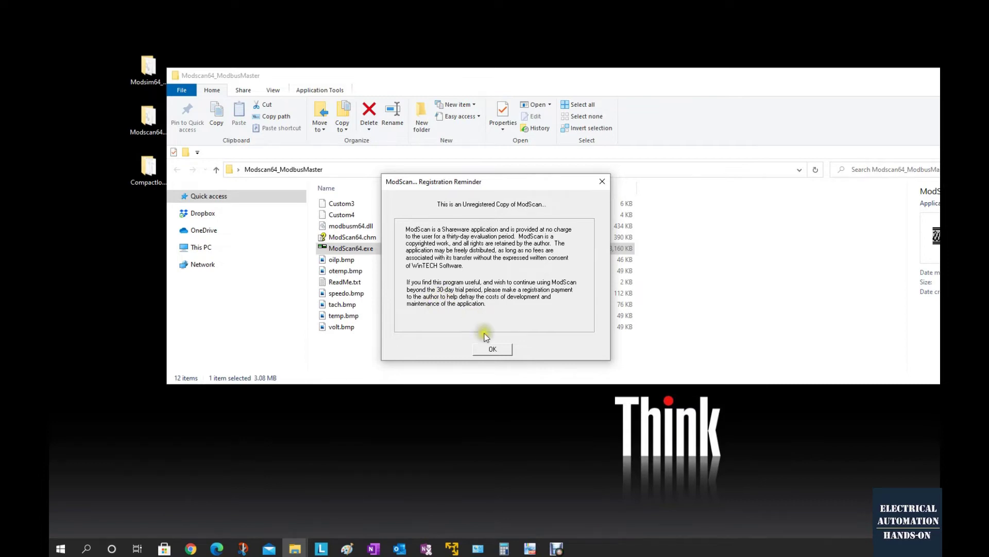
click(494, 350)
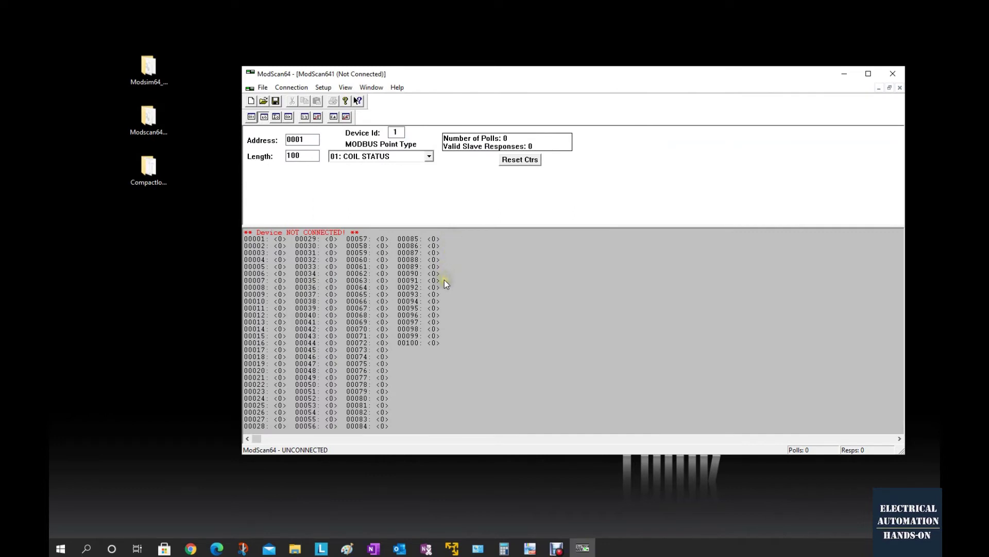
Configure a Remote modbusTCP Server connection to 192.168.1.101 on port 502, checking the PC's own IPv4 address in the network details.
click(292, 89)
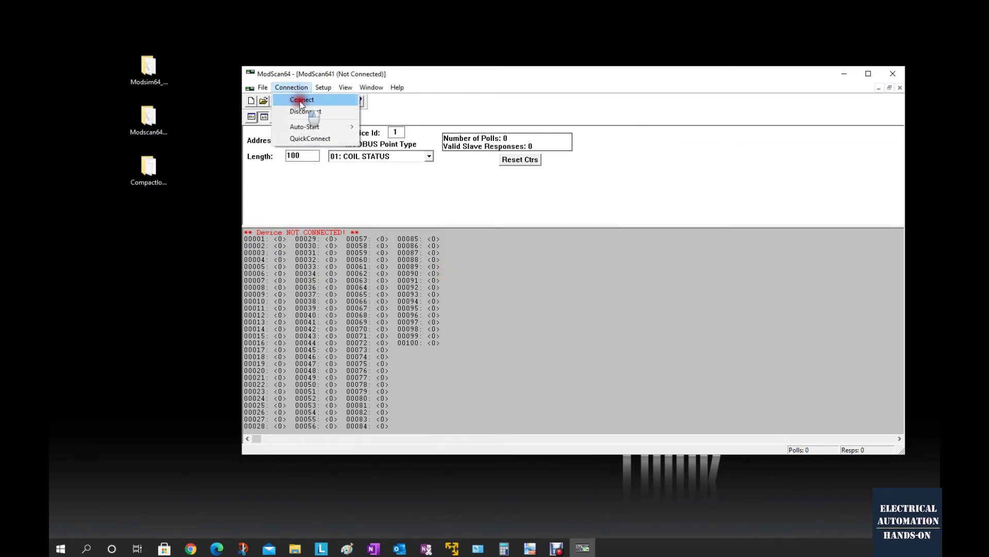
click(301, 101)
click(652, 170)
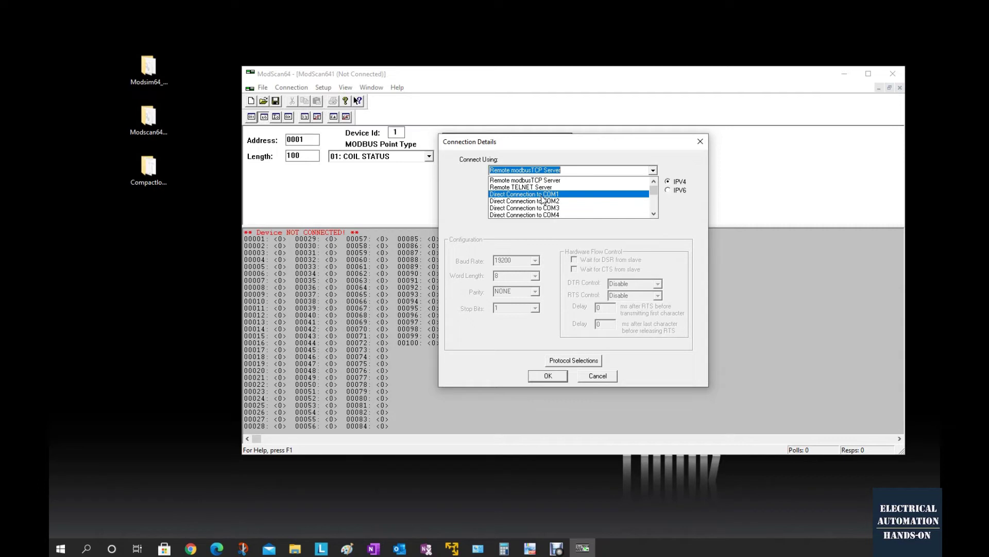
click(531, 180)
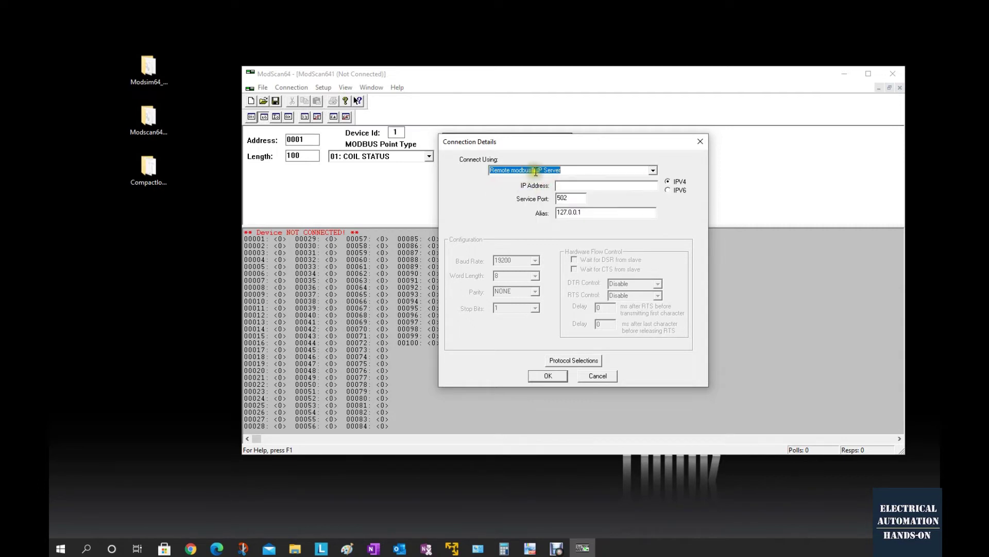
double_click(565, 197)
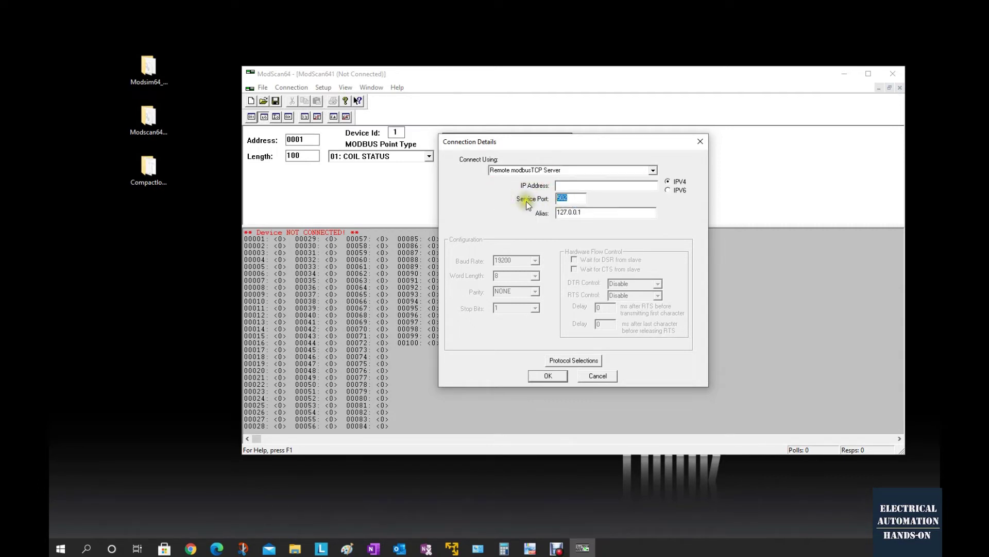
drag(577, 199, 544, 200)
click(557, 186)
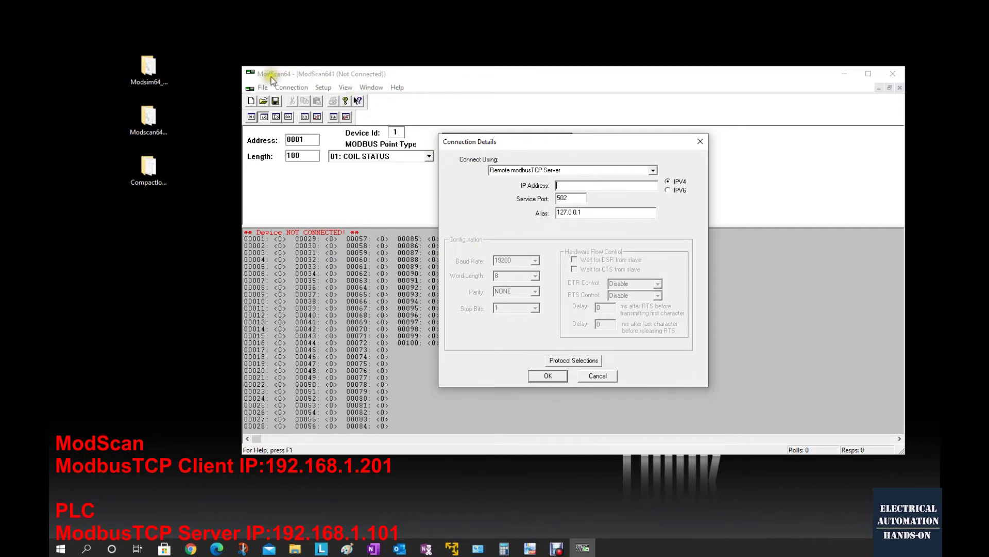
click(832, 287)
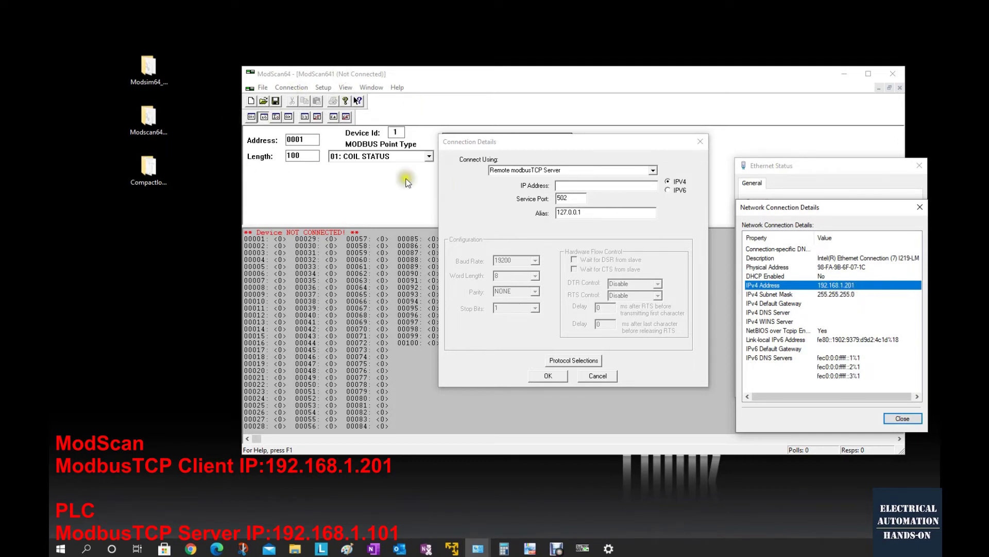
click(586, 187)
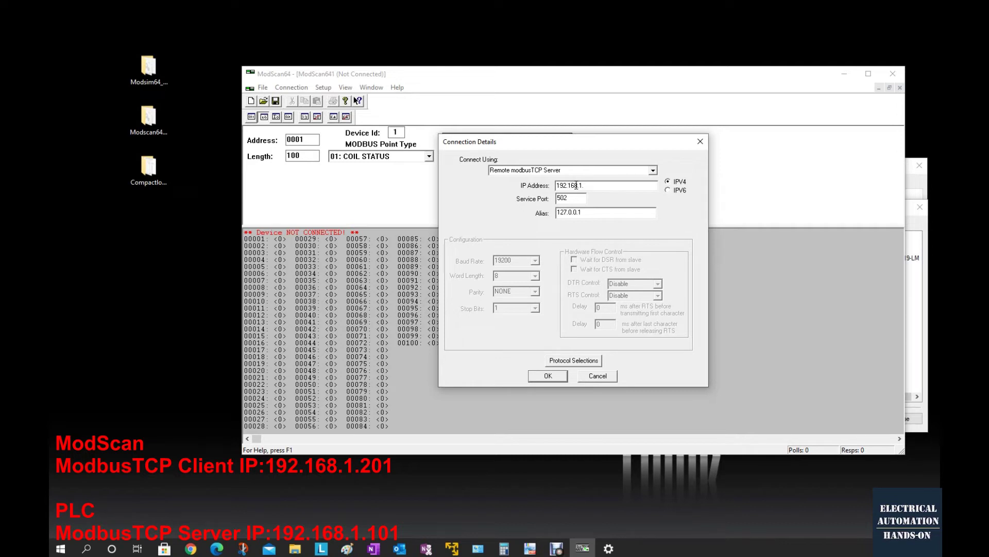
Review the transmission mode and timing in the Modbus protocol selections, then connect to the server and dismiss the registration reminder.
click(574, 360)
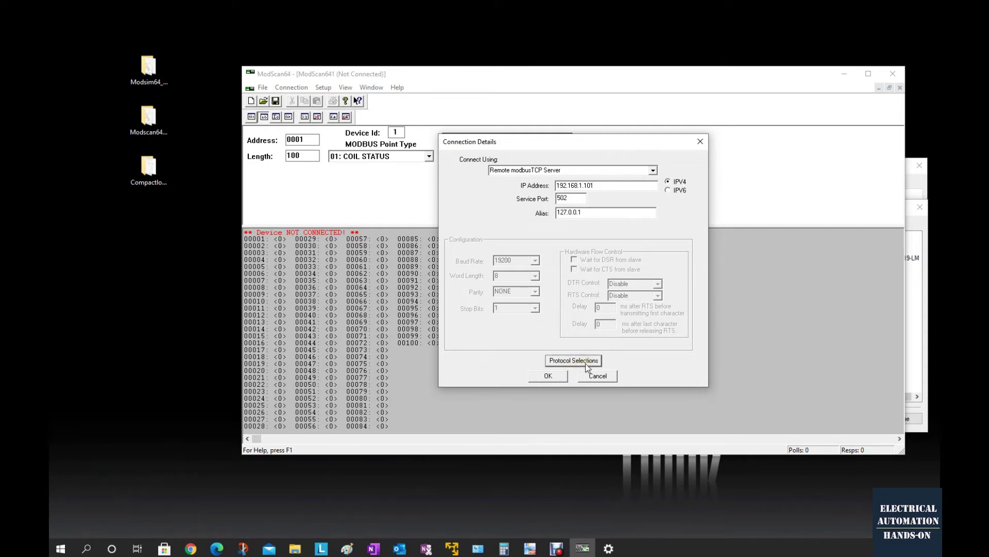
click(585, 363)
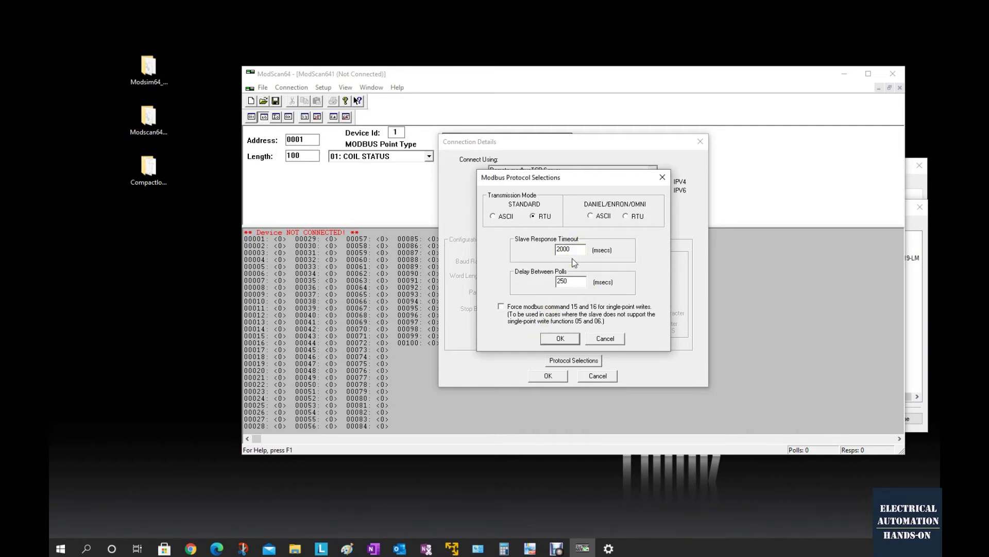
click(557, 249)
click(566, 338)
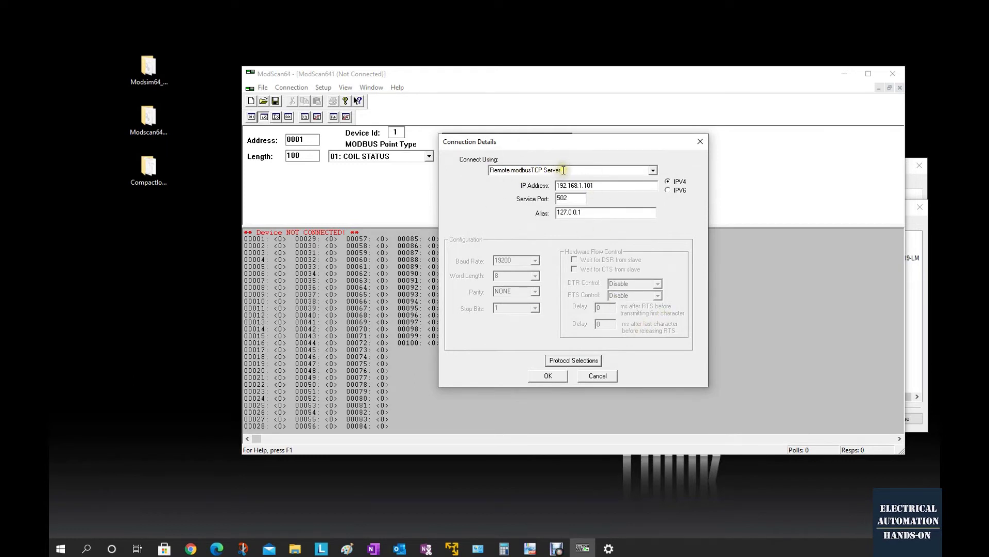
click(549, 375)
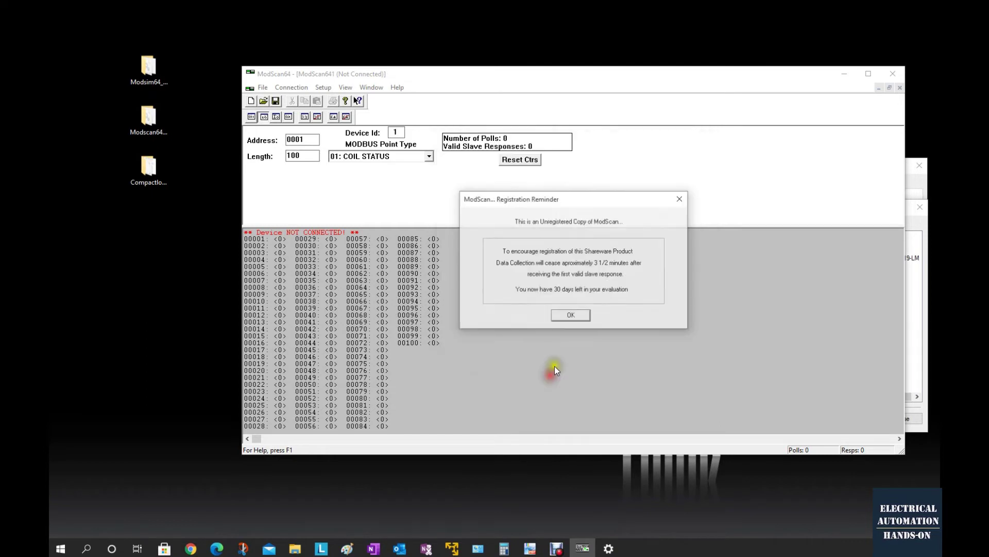
click(570, 315)
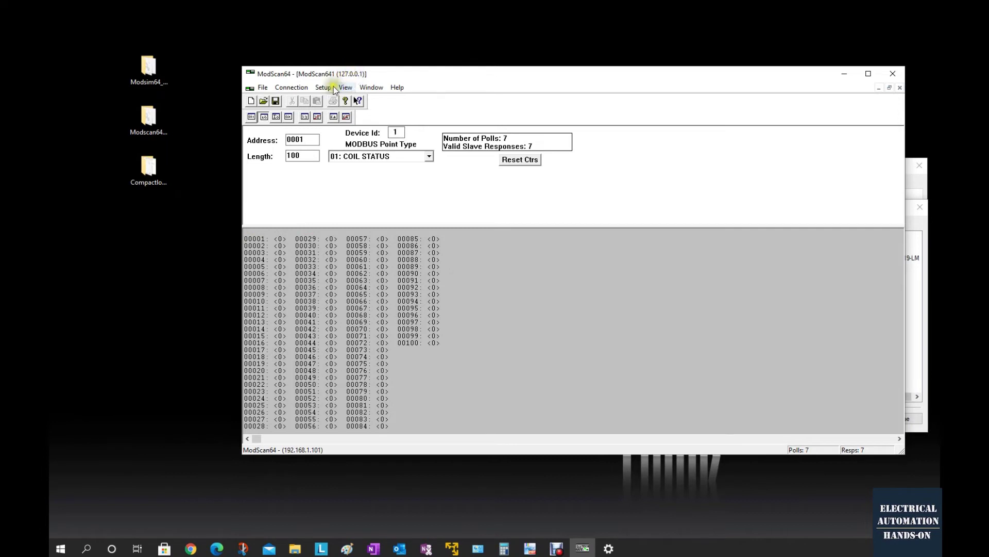
Reopen the connection details, copy the IP address 192.168.1.101 into the alias, and reconnect to the server.
click(291, 87)
click(299, 98)
drag(608, 185, 466, 188)
key(ctrl+c)
drag(598, 213, 530, 226)
key(ctrl+v)
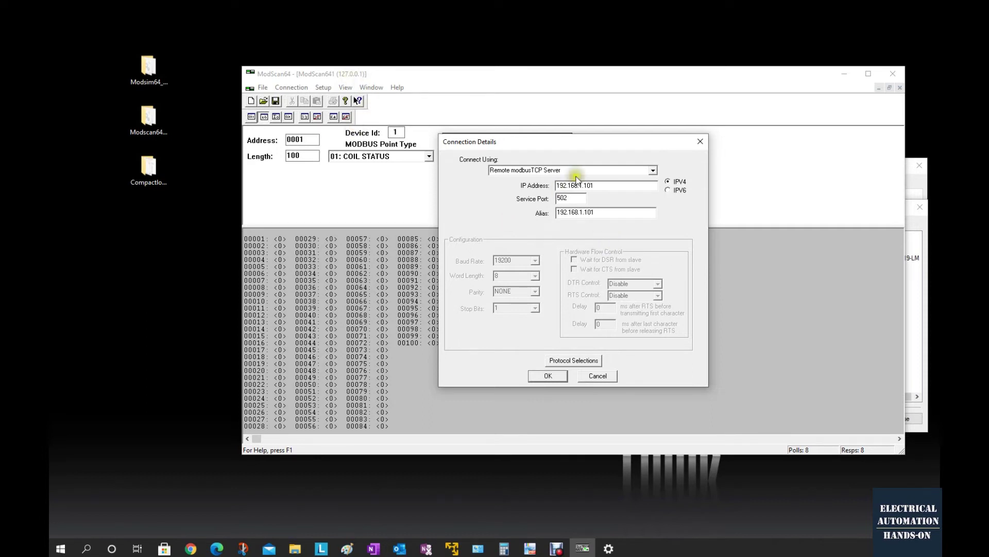
click(543, 376)
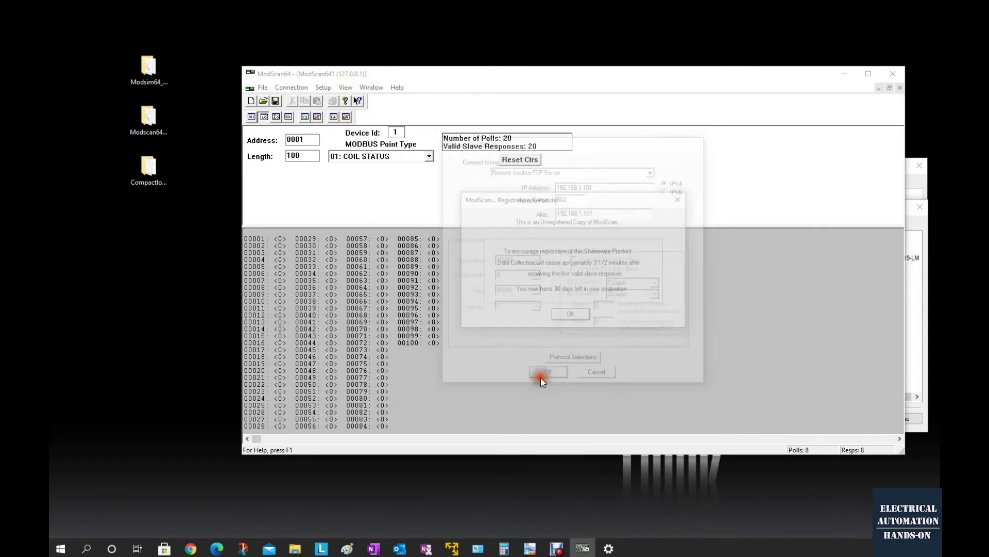
click(570, 317)
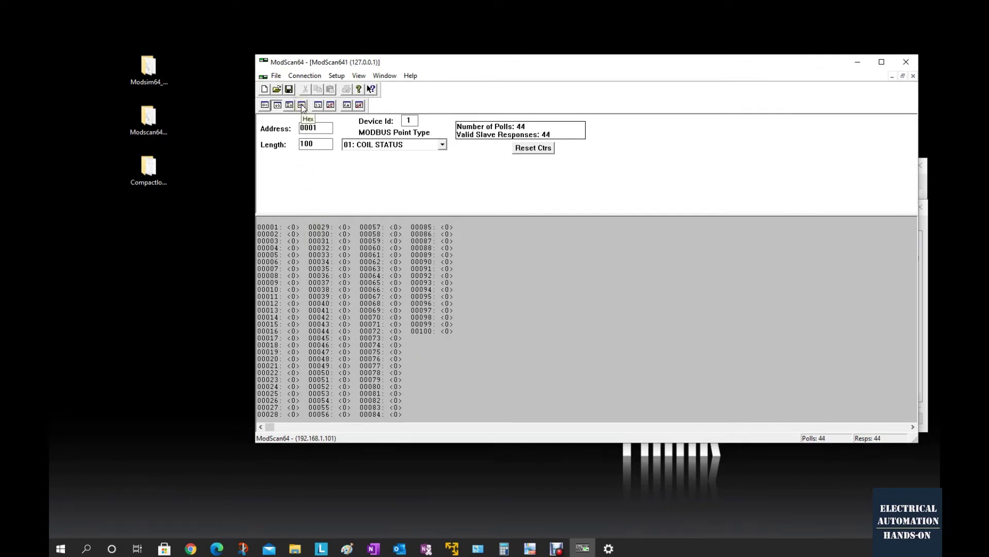
Switch the data display to hexadecimal and set the MODBUS point type to 03: HOLDING REGISTER.
click(302, 105)
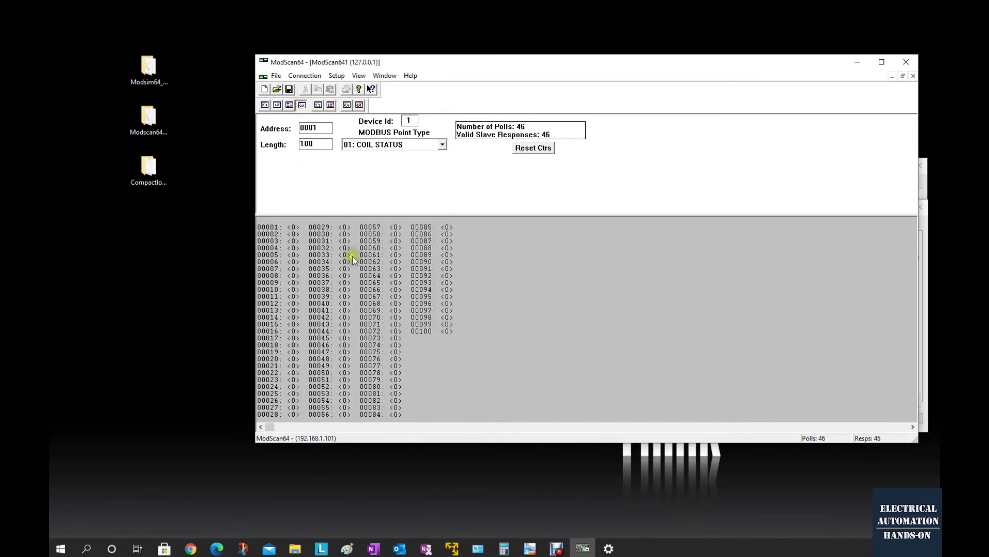
click(383, 144)
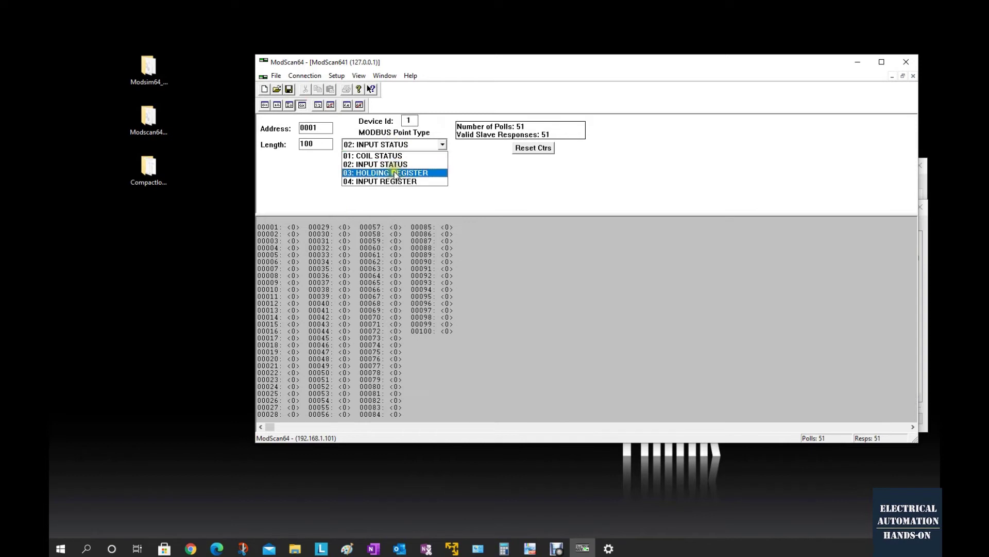
click(385, 173)
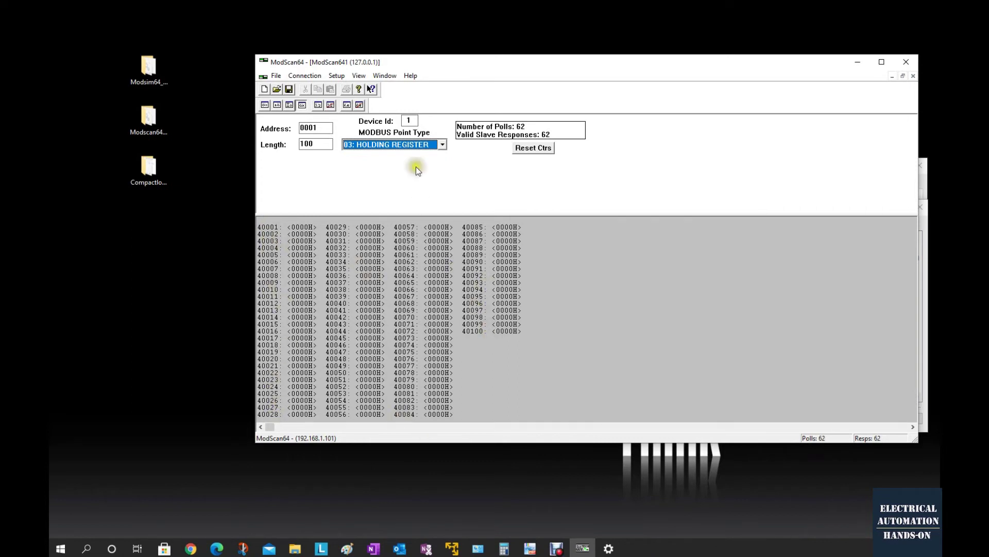
Keep the point type at 03: HOLDING REGISTER and connect ModScan64 to the controller's Modbus TCP server.
click(428, 144)
click(393, 165)
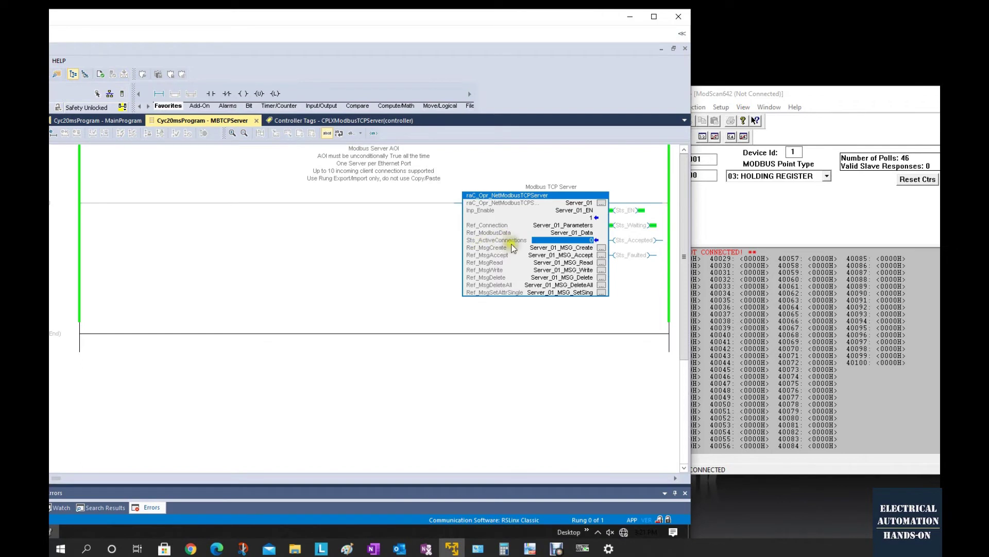
mouse_move(589, 244)
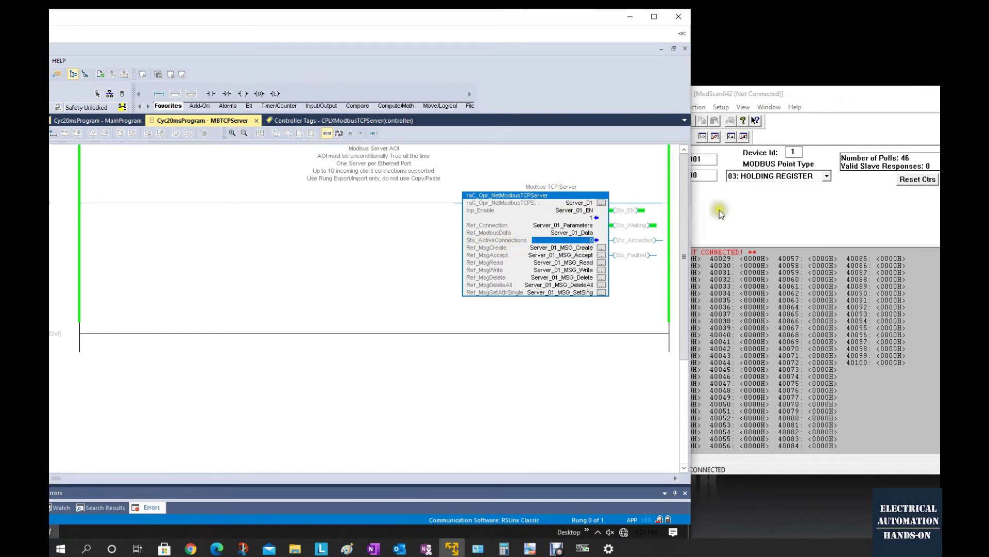
click(742, 206)
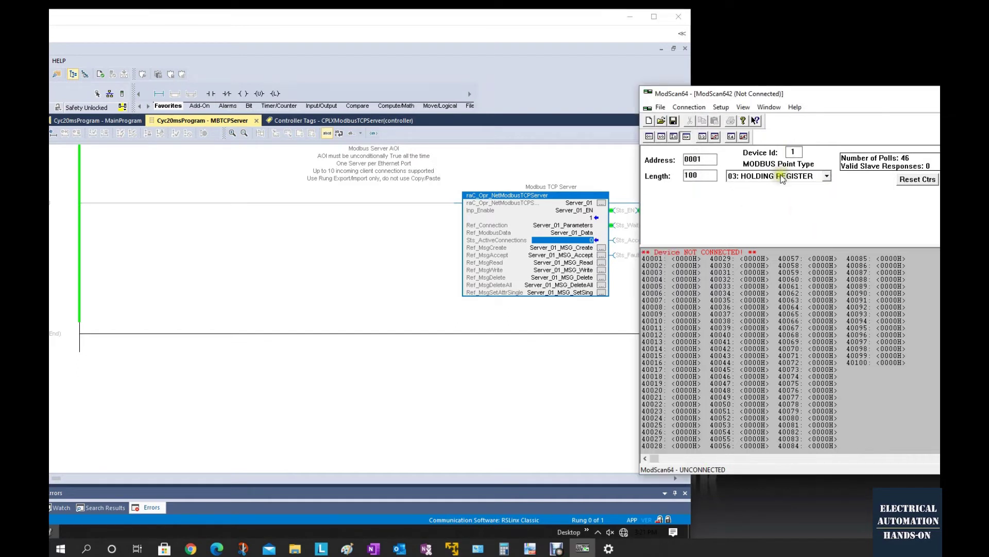
click(693, 107)
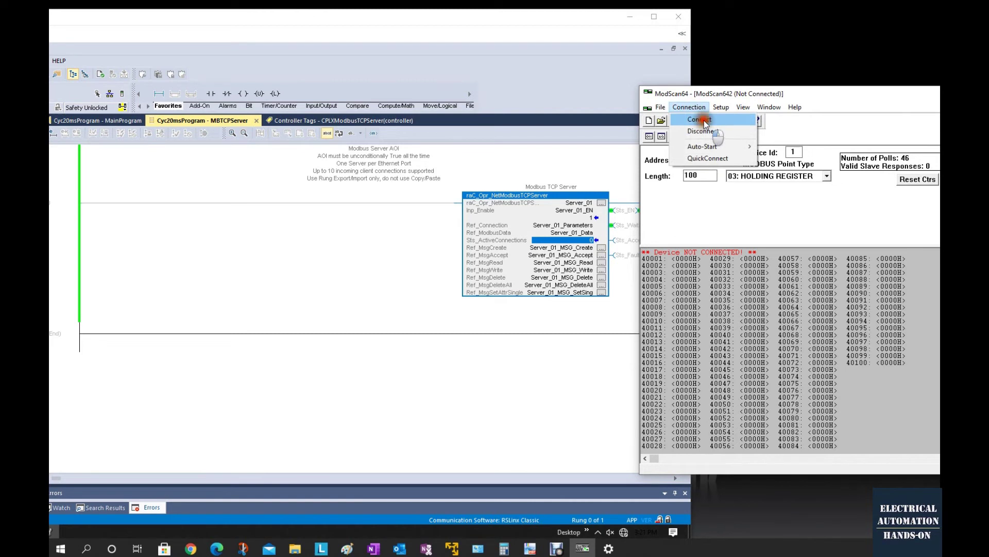
click(704, 119)
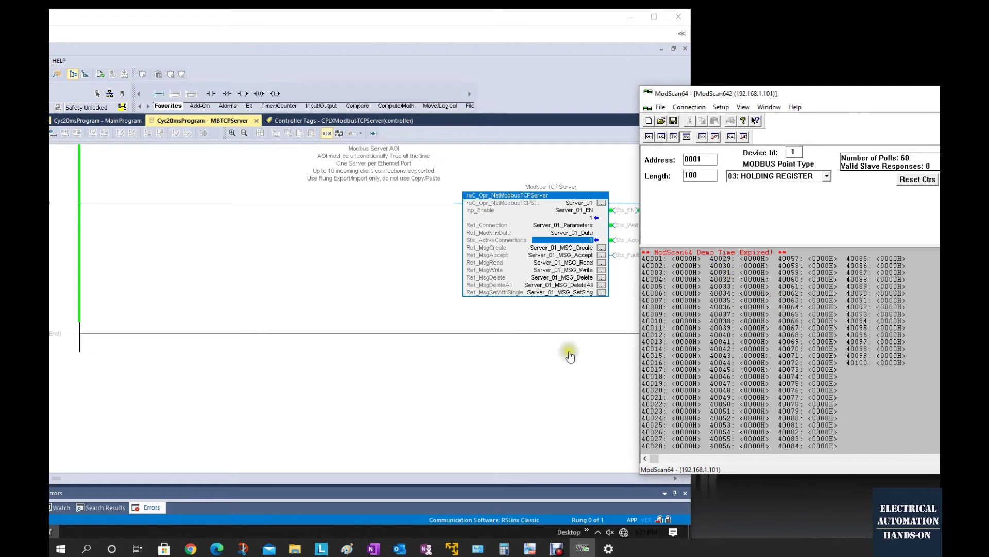
Switch to the controller project's MBTCPServer routine and monitor the Server_01_Data tag referenced by the Modbus server instruction.
click(543, 339)
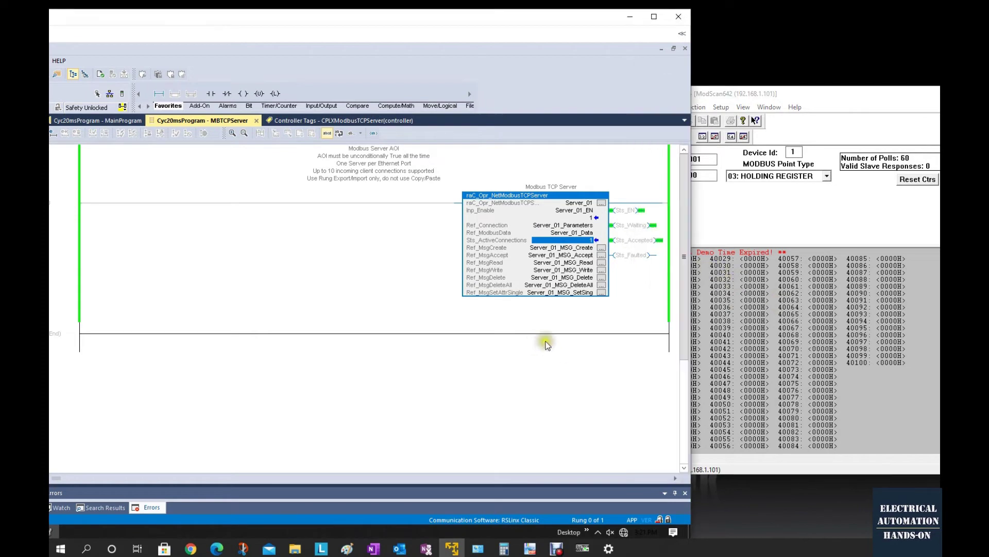
right_click(581, 238)
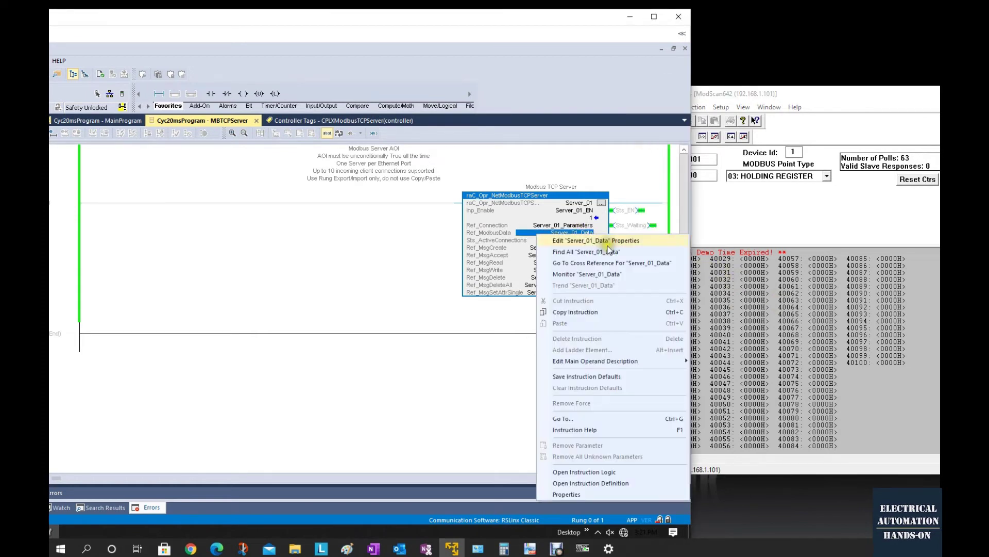
click(608, 272)
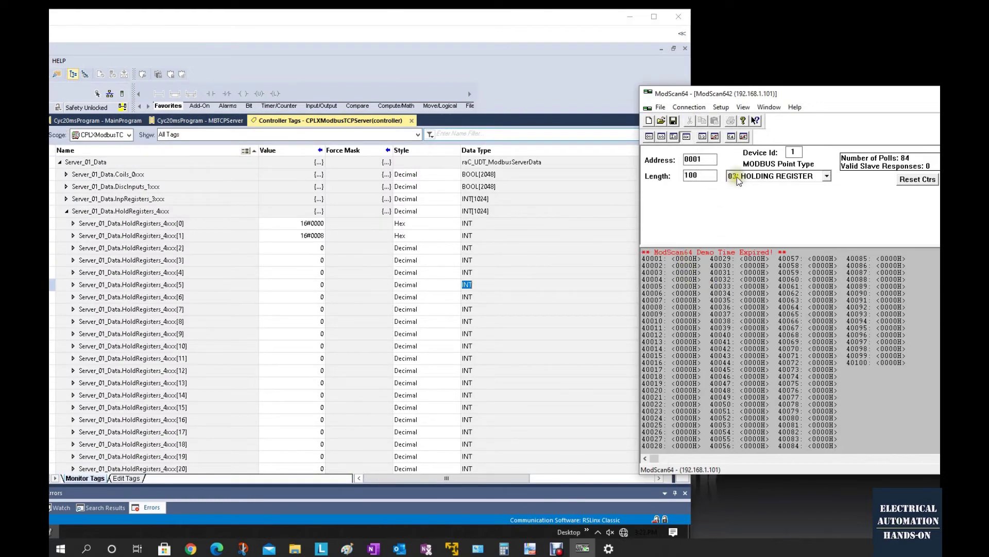
In ModScan64, keep the 03: HOLDING REGISTER point type and write hex value ABCD to register address 1.
click(768, 178)
click(764, 197)
click(768, 177)
click(768, 203)
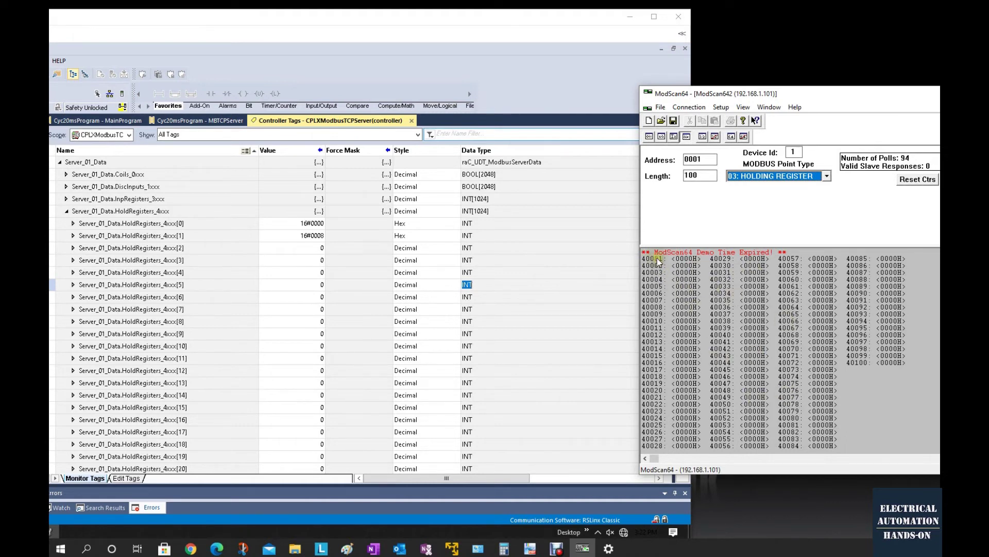
double_click(687, 260)
drag(958, 235, 831, 292)
drag(836, 347, 773, 344)
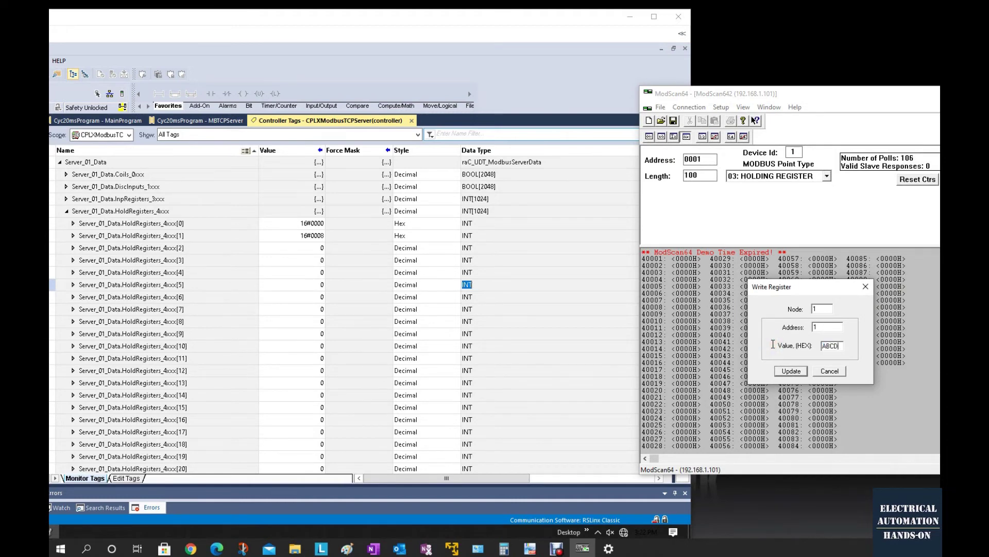
text(ABCD)
key(Return)
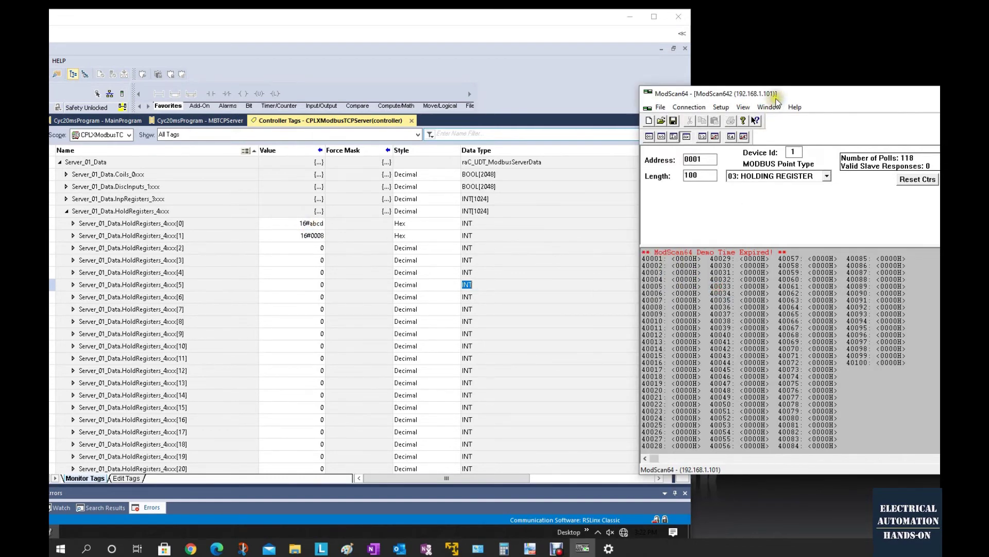
Write hex value 1234 to holding register address 2 from ModScan64.
drag(773, 94, 706, 71)
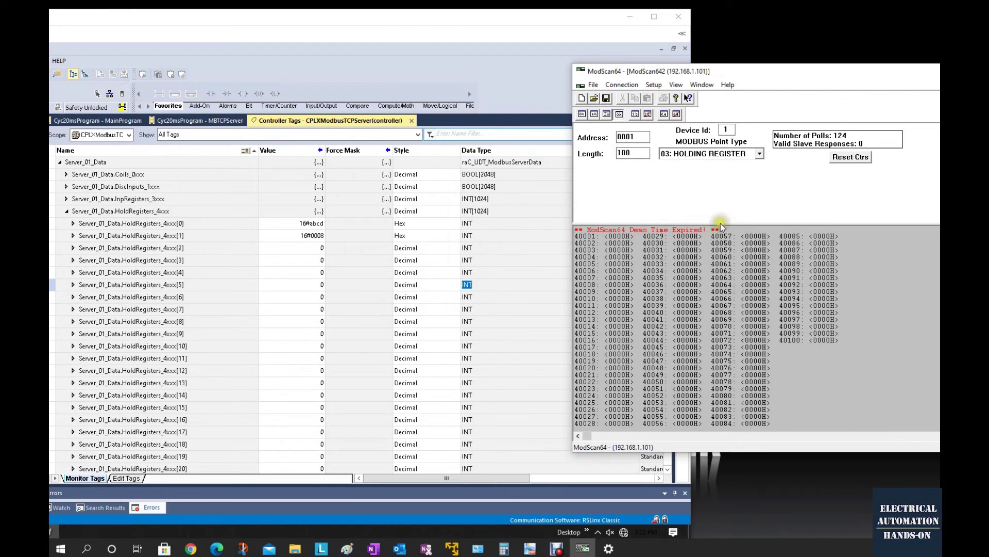
click(622, 245)
double_click(621, 245)
drag(833, 210, 748, 172)
double_click(802, 230)
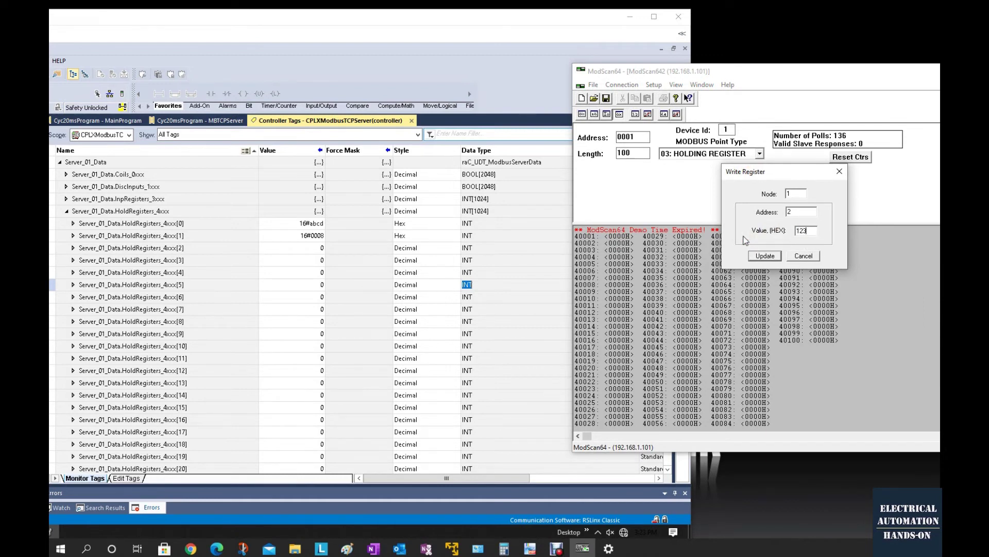
click(768, 255)
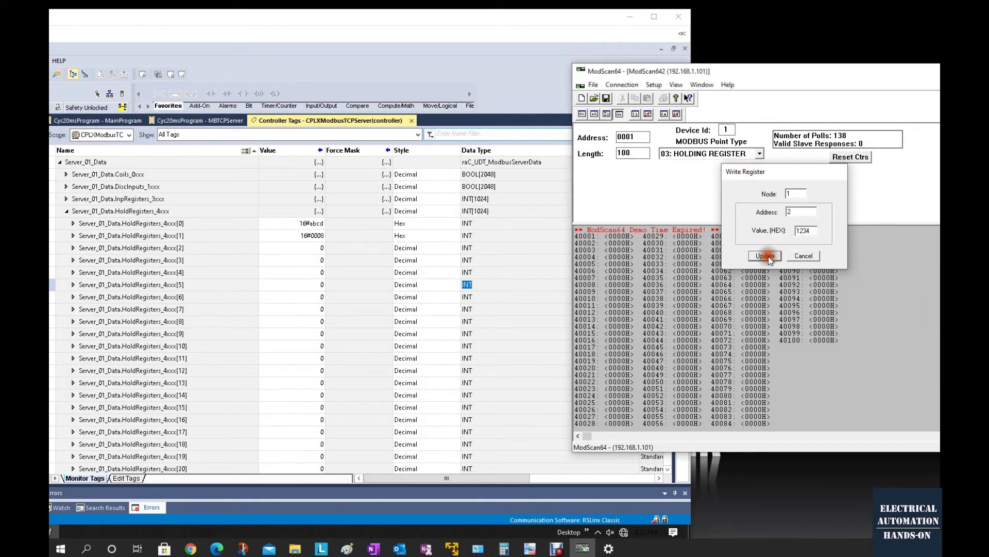
click(911, 286)
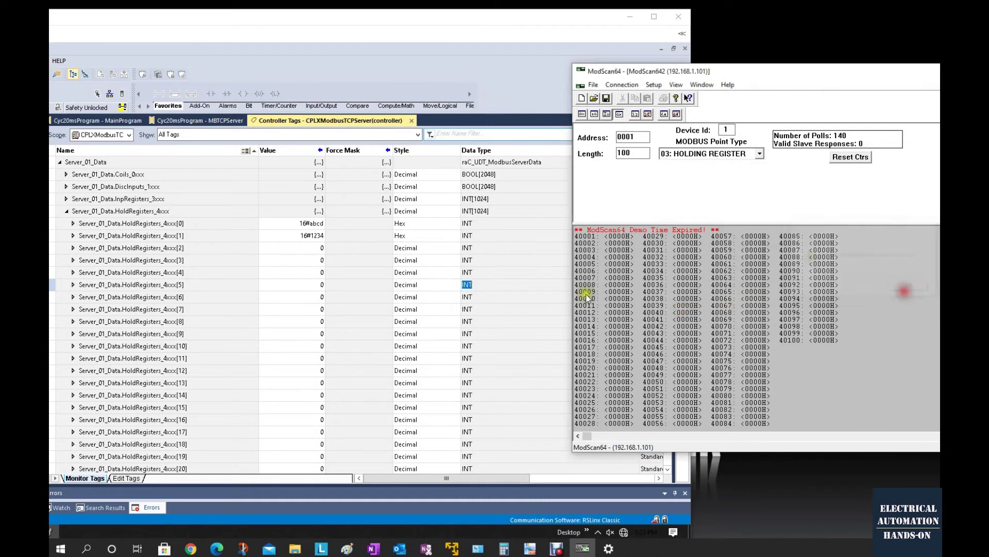
Connect a fresh ModScan64 session to the Remote modbusTCP Server at 192.168.1.101 on port 502.
click(321, 240)
click(617, 299)
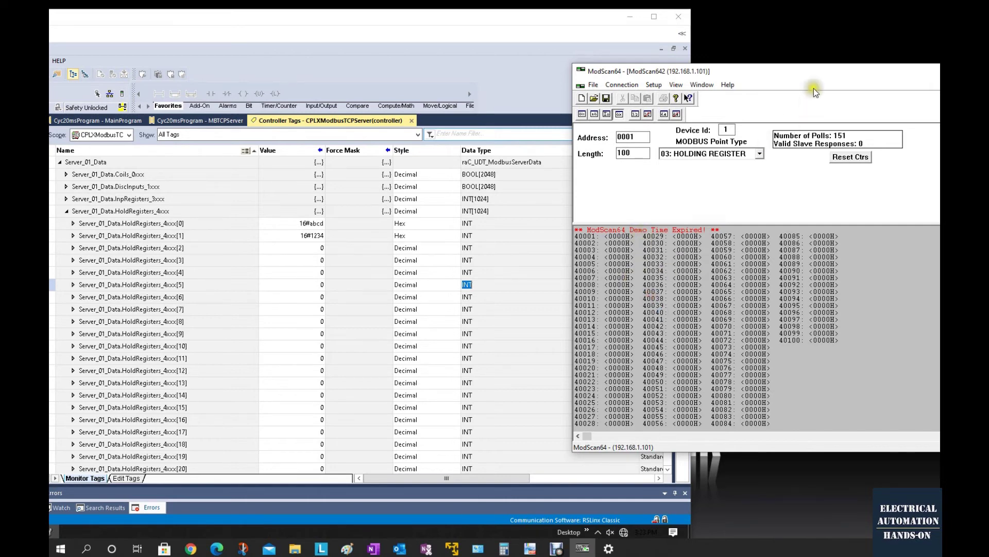
drag(763, 73, 656, 77)
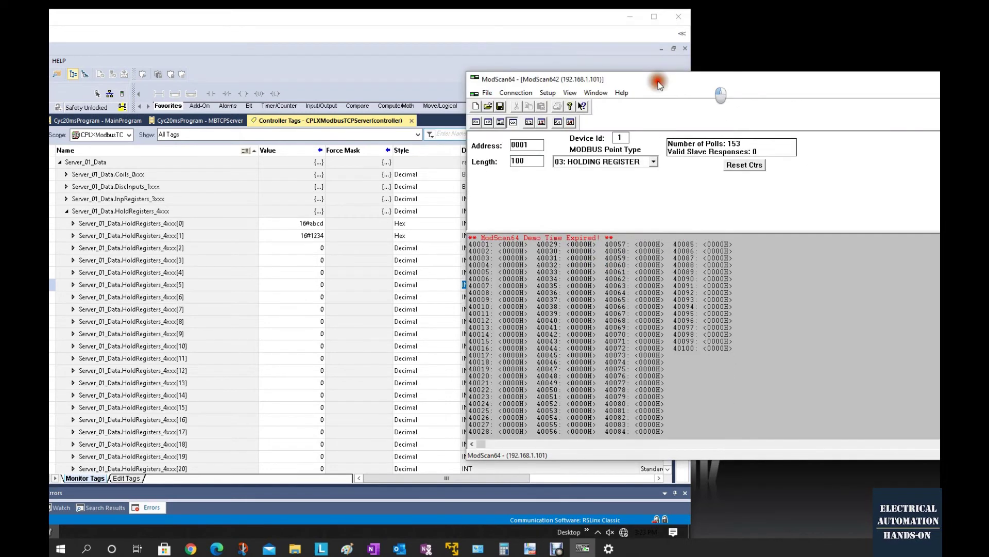
click(461, 548)
click(462, 548)
click(870, 200)
click(814, 222)
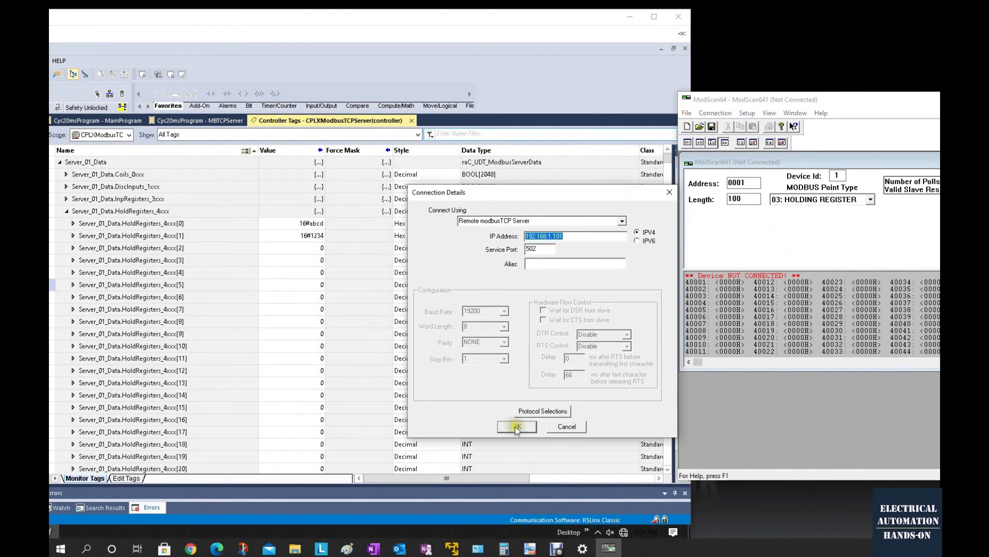
click(510, 426)
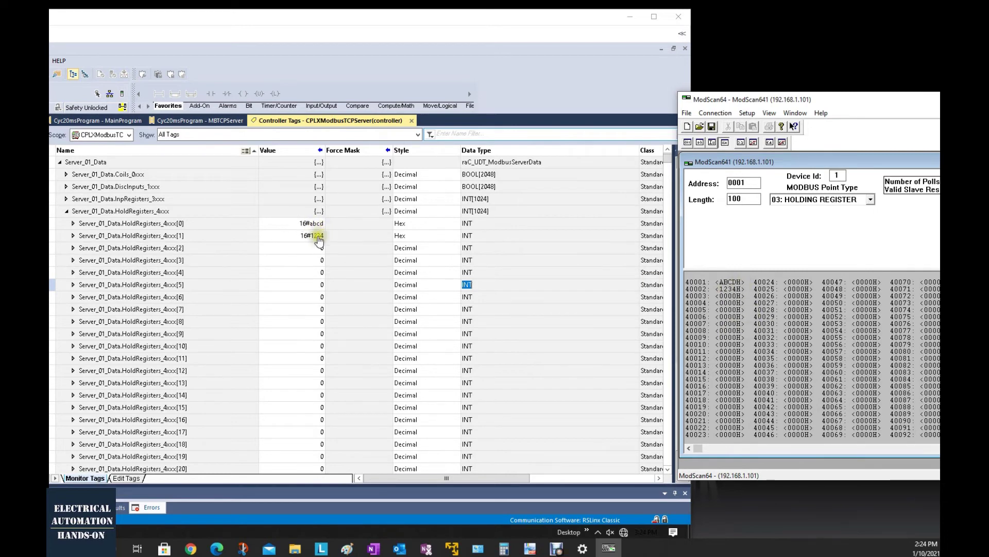
Write hex value 6789 to holding register address 3 from ModScan64.
double_click(731, 296)
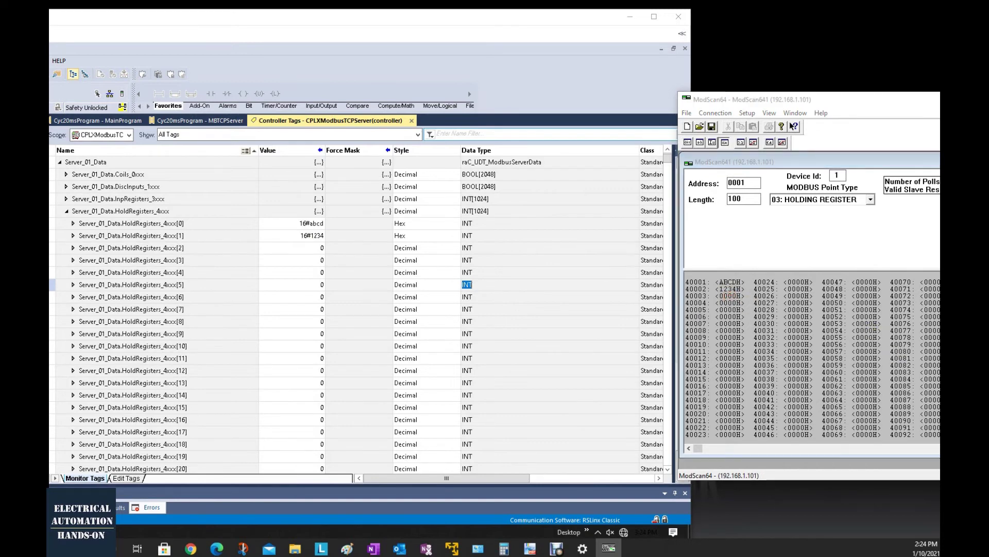
drag(686, 273, 583, 279)
click(525, 329)
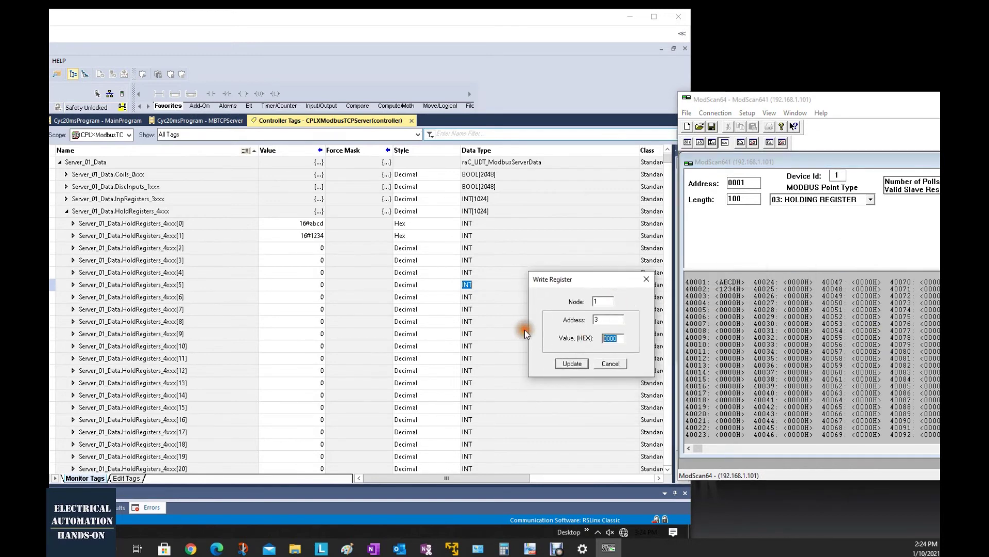
text(6789)
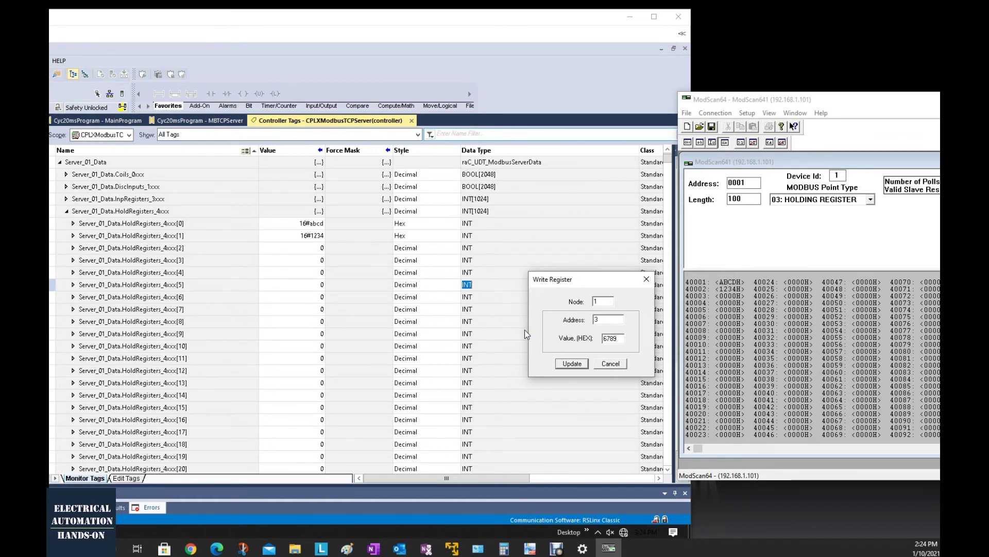
key(Return)
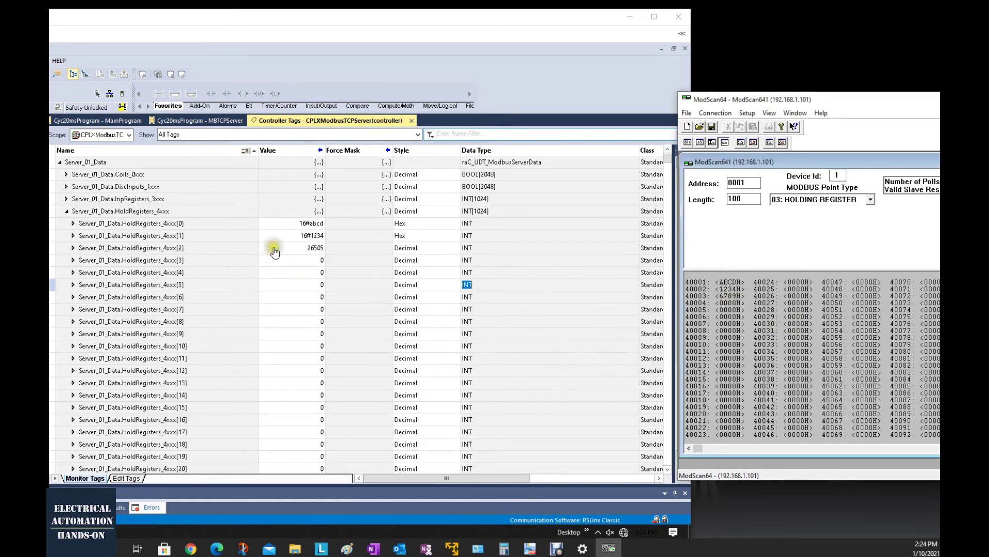
In the controller tags, set the display style of Server_01_Data.HoldRegisters_4xxx[2] to Hex.
click(411, 255)
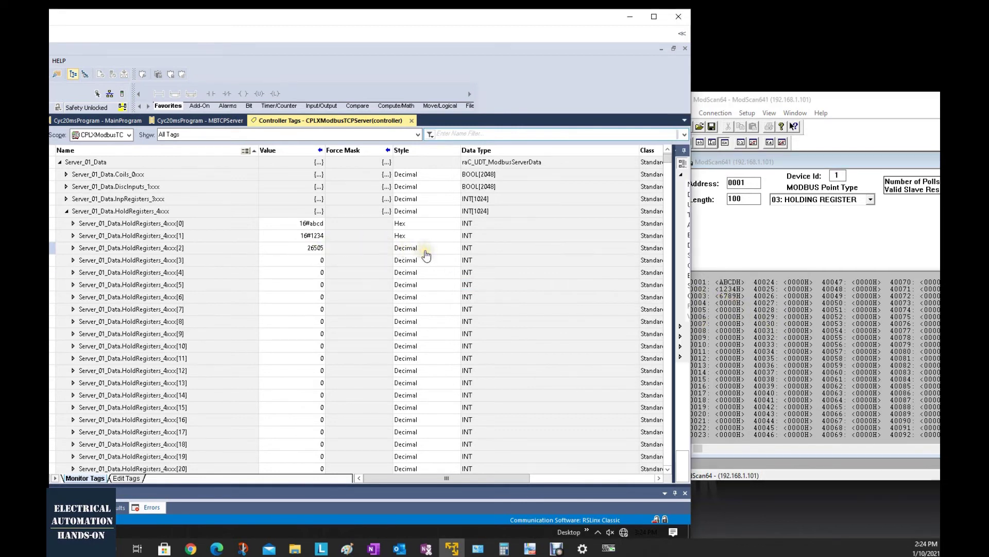
click(413, 255)
click(418, 283)
click(336, 269)
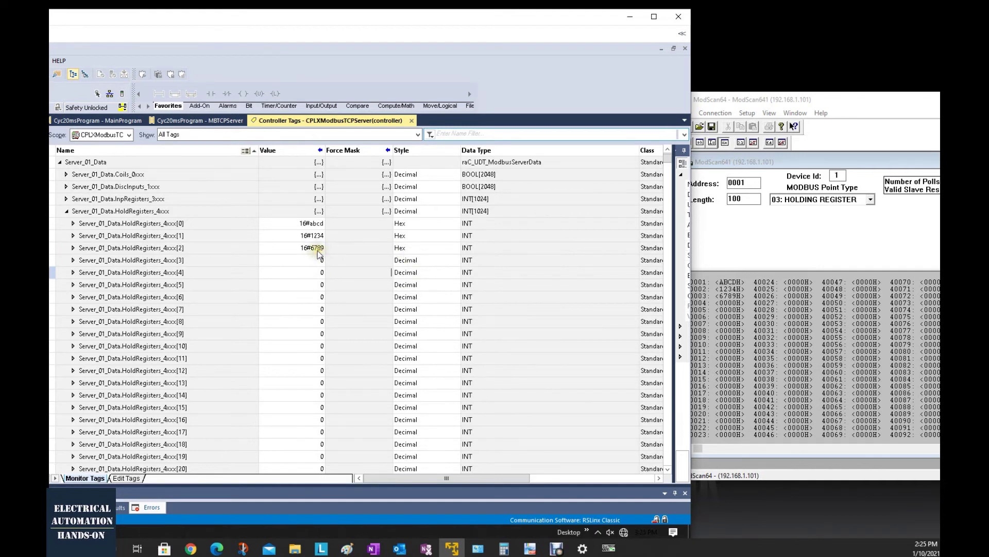
Set Server_01_Data.HoldRegisters_4xxx[3] to the Hex style with value 16#5566, then switch to ModScan64 to check register 40004.
double_click(315, 260)
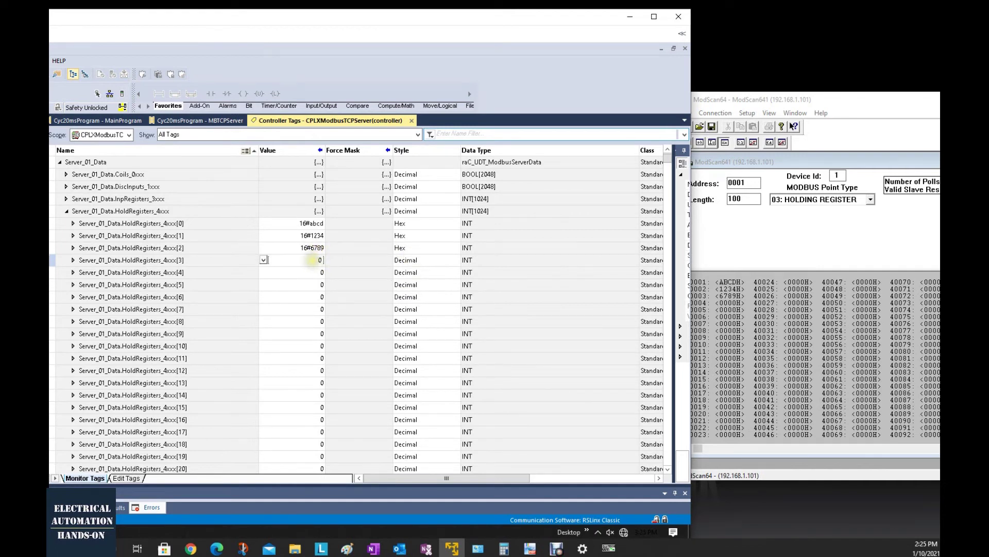
click(409, 259)
click(406, 296)
click(313, 261)
drag(309, 260, 340, 263)
key(Return)
click(727, 310)
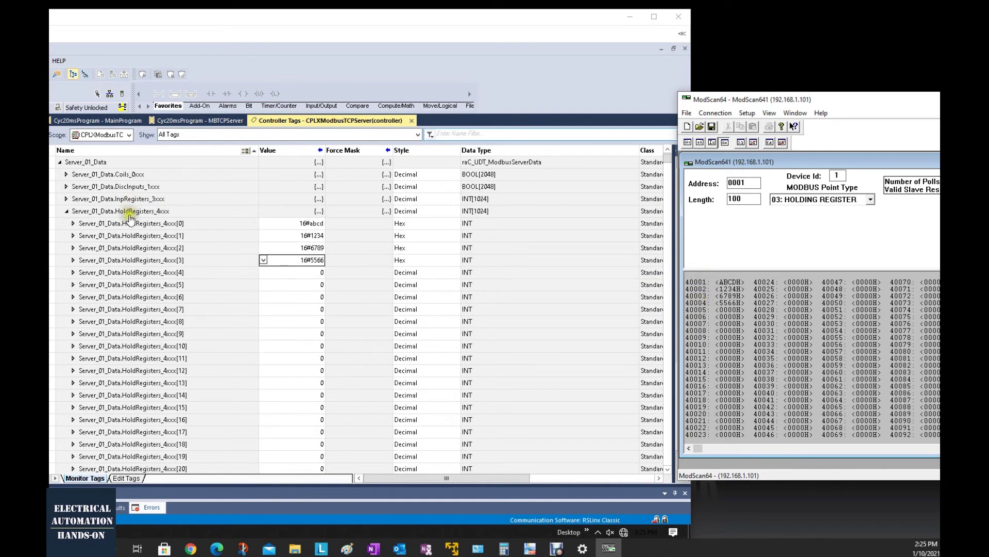
Compare HoldRegisters_4xxx[0] with the ModScan64 registers and review the point types, keeping 03: HOLDING REGISTER selected.
click(152, 225)
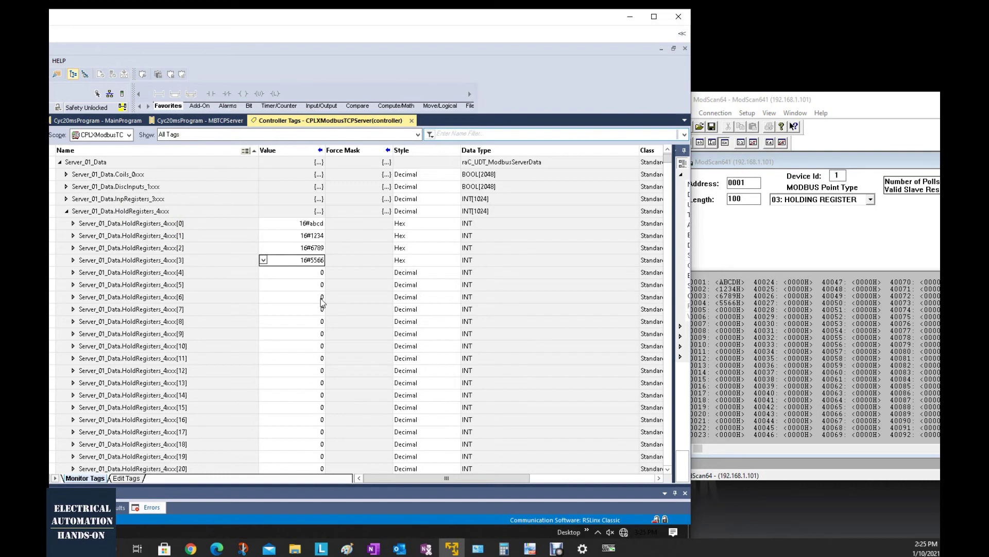
click(194, 228)
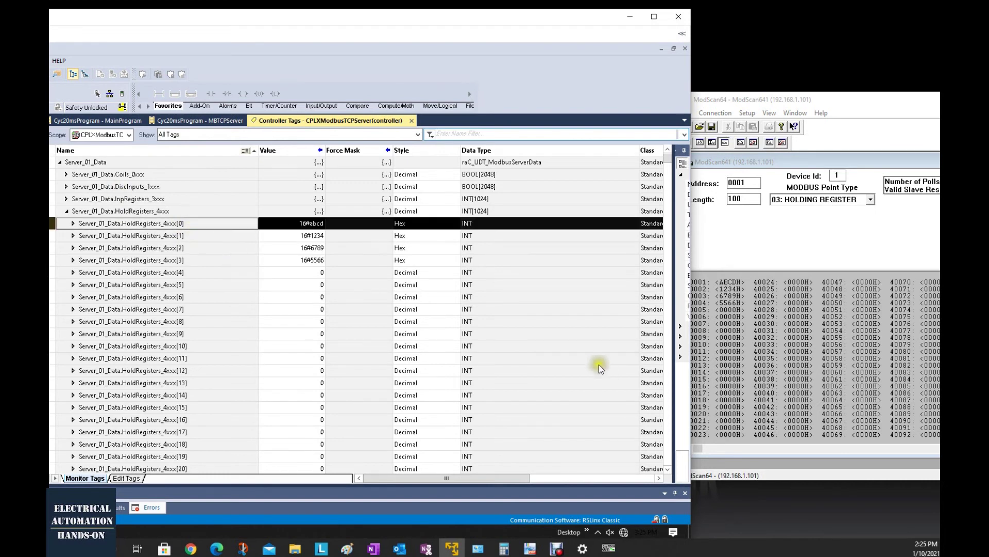
click(758, 350)
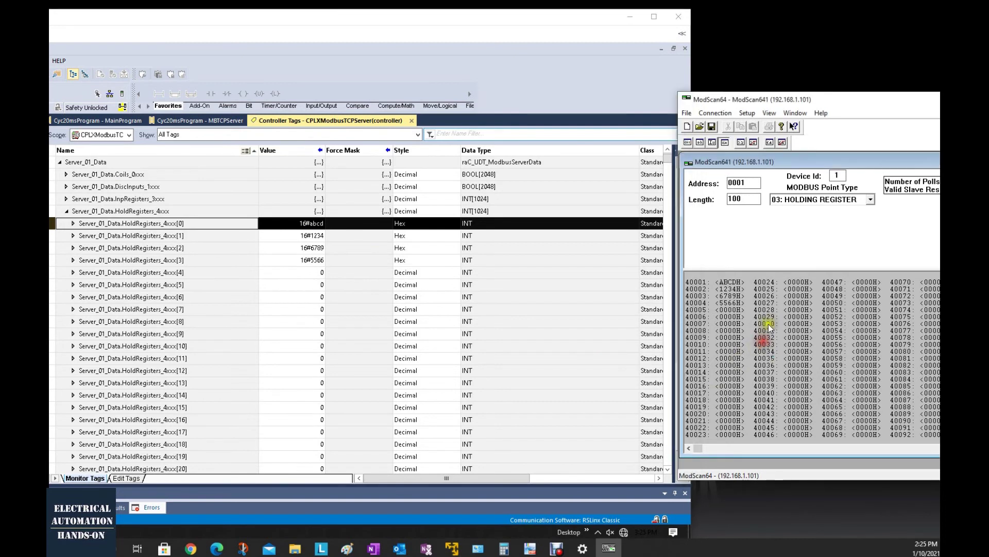
click(813, 200)
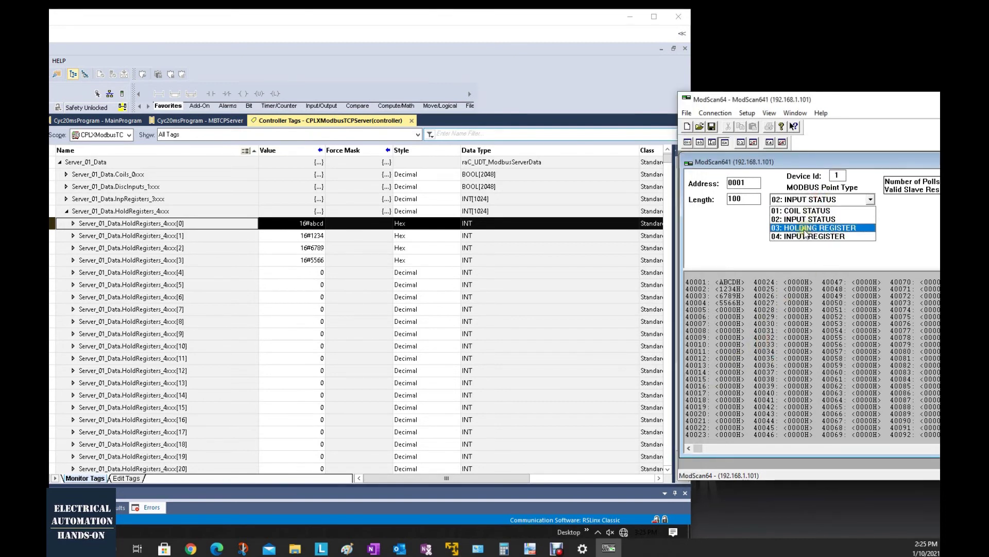
click(806, 229)
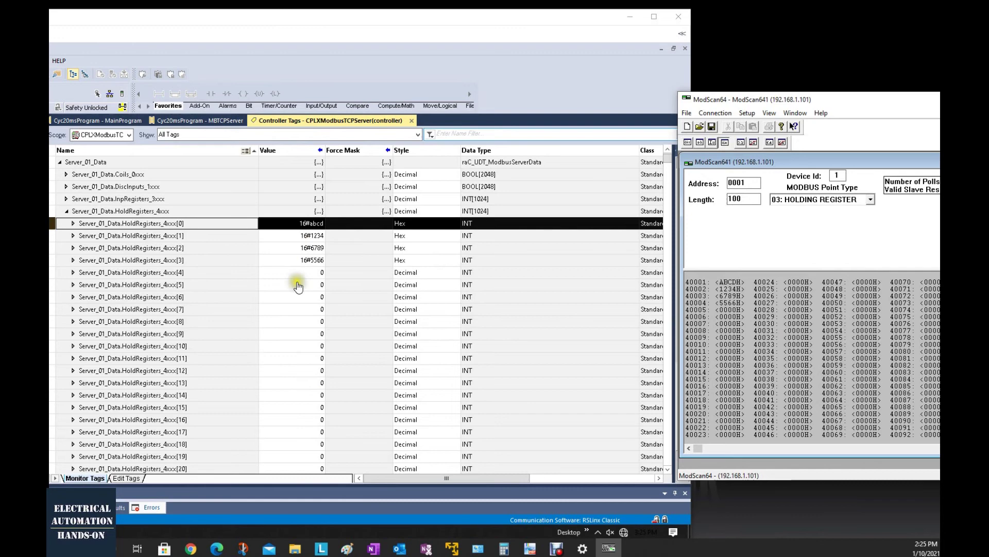
Write hex value 1111 to holding register 40005 in ModScan64 and set HoldRegisters_4xxx[4] to the Hex style in the controller tags.
click(725, 309)
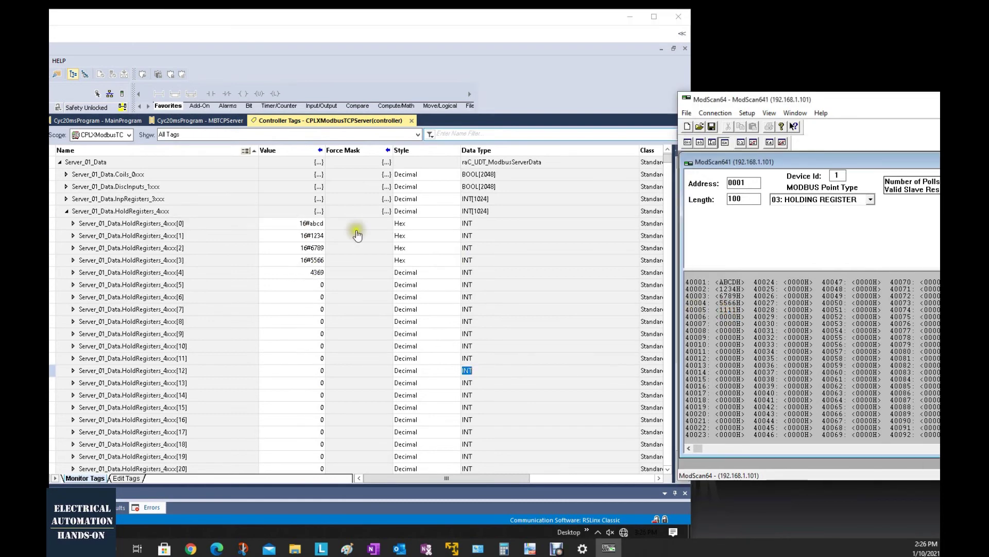
click(429, 274)
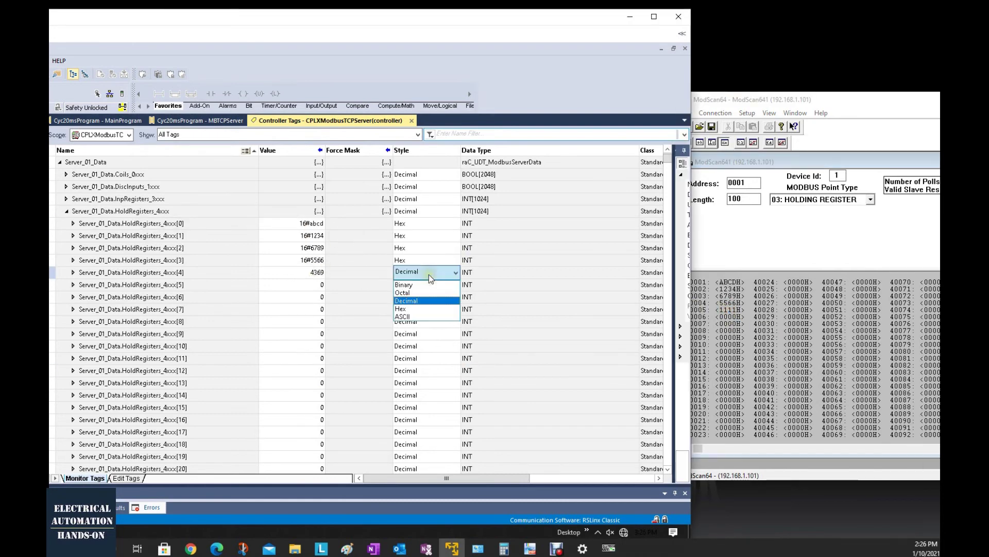
click(419, 308)
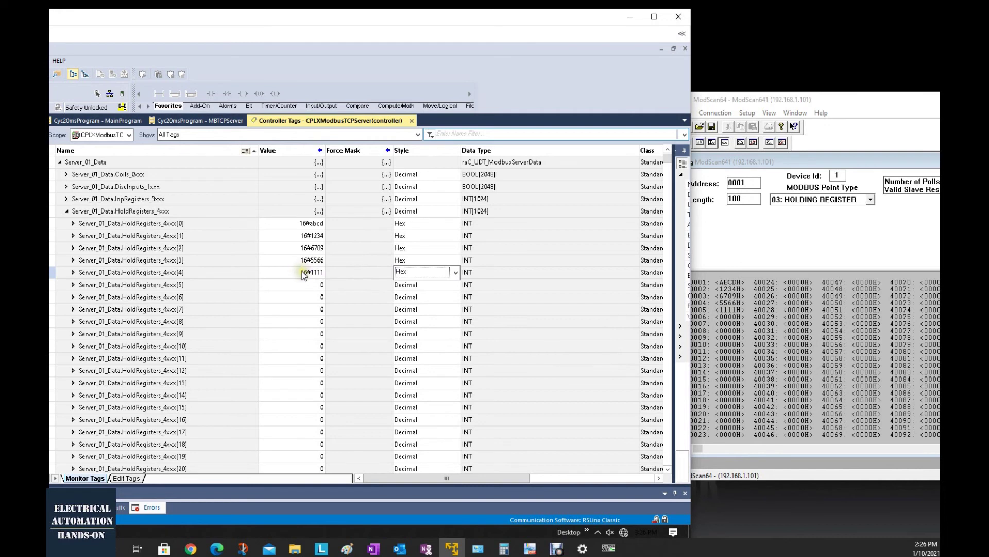
Set Server_01_Data.HoldRegisters_4xxx[5] to 6500 in the controller tags, then switch ModScan64's register display to decimal format.
click(723, 314)
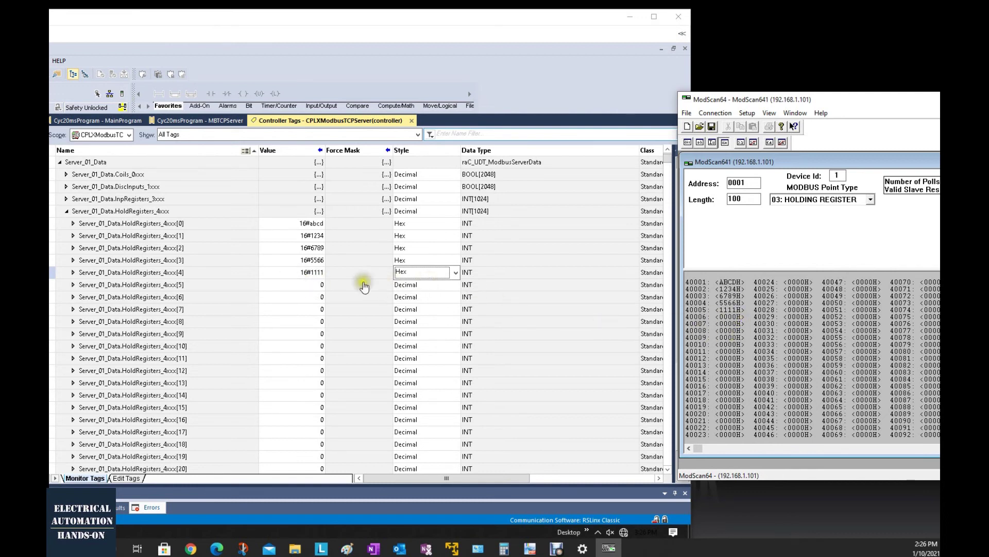
click(314, 284)
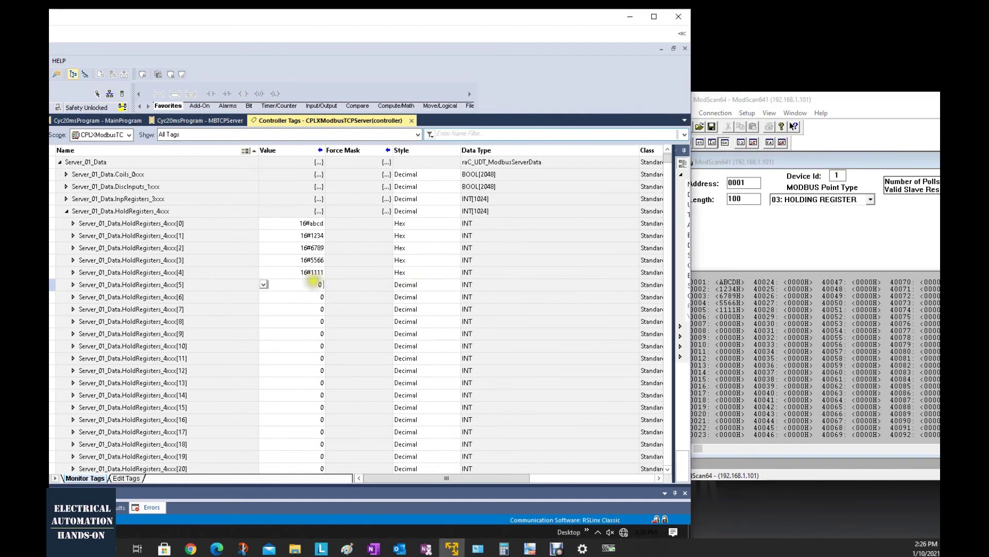
drag(313, 284, 342, 284)
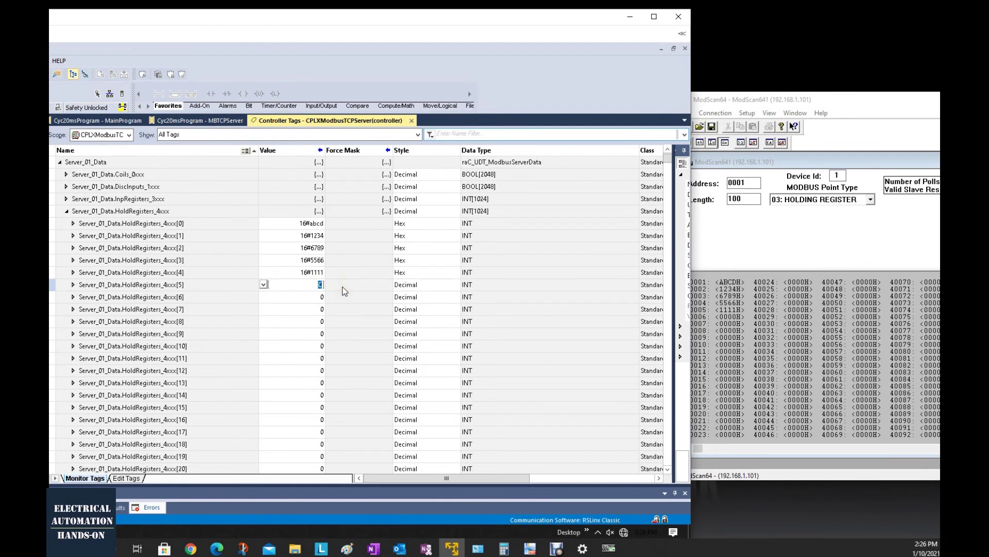
text(6500)
key(Return)
click(732, 309)
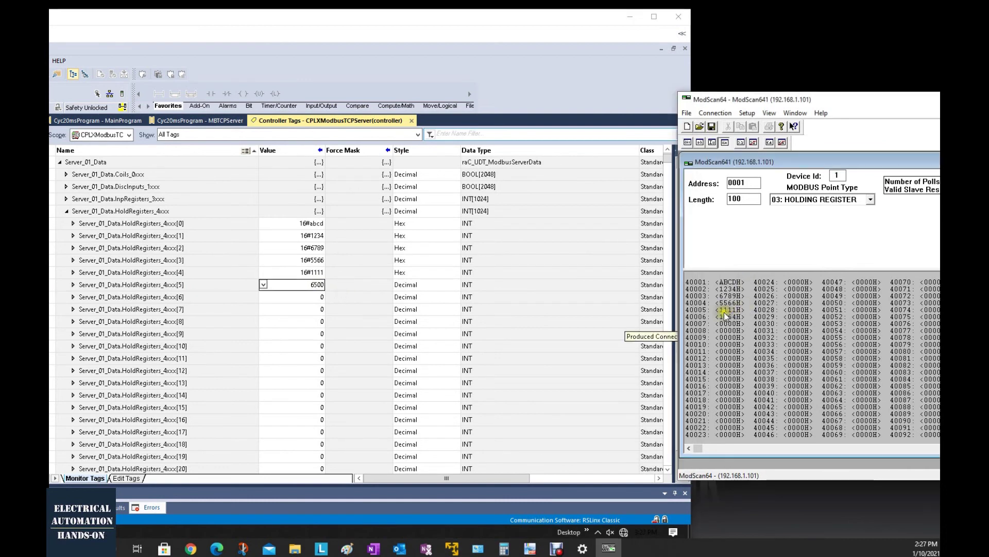
click(712, 142)
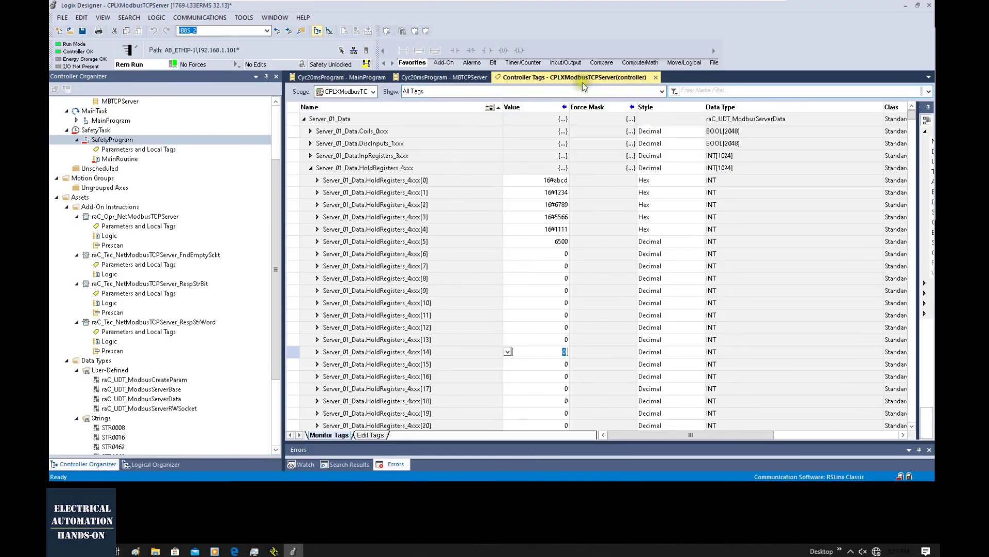
Open the MBTCPServer routine of Cyc20msProgram and check Sts_ActiveConnections on the Modbus TCP server instruction.
click(362, 77)
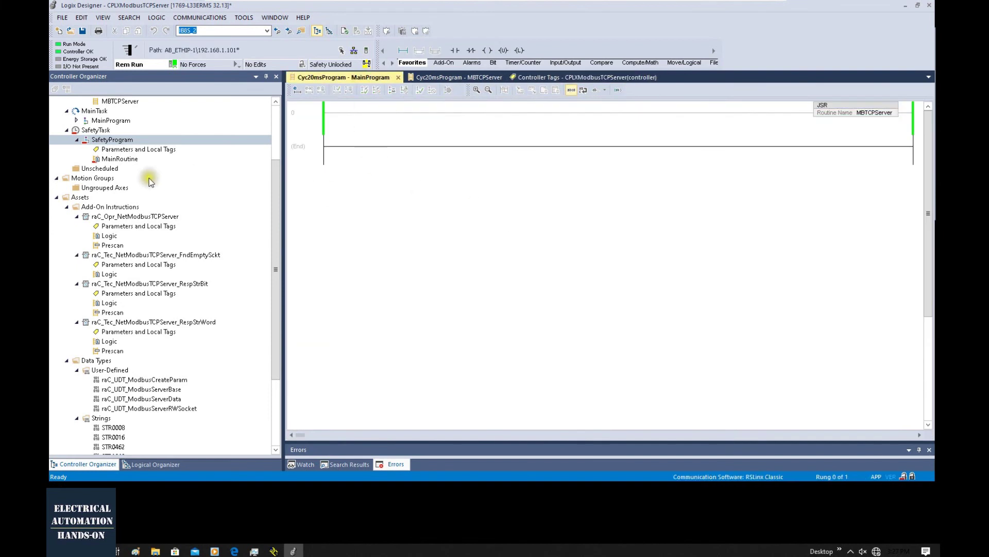
click(140, 150)
double_click(117, 102)
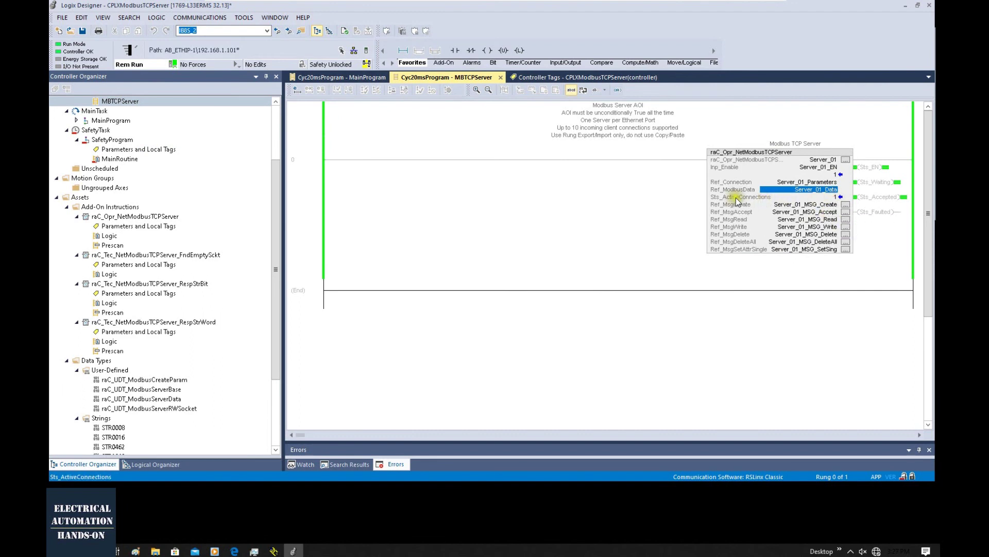
mouse_move(837, 202)
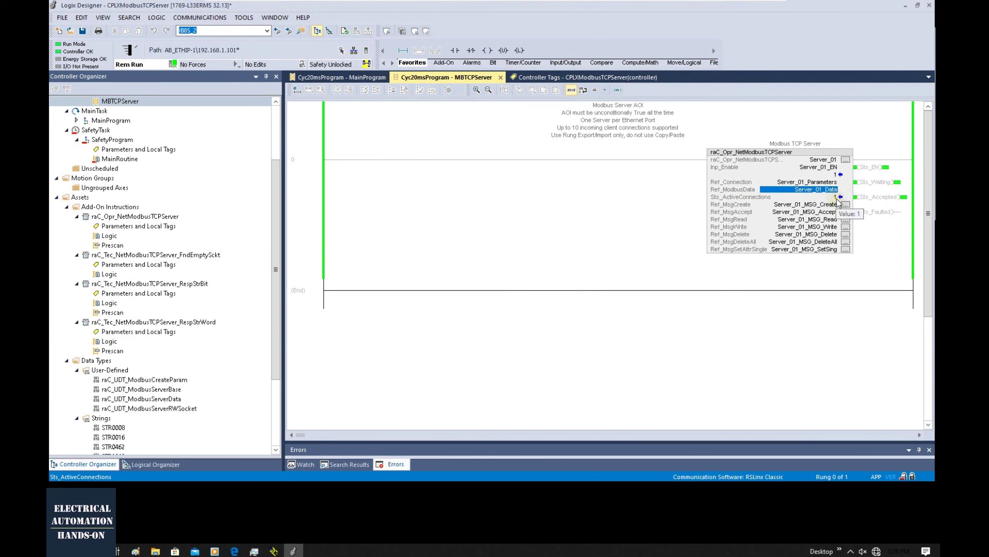
Bring ModScan64 to the front and close it without saving the changes to the ModScan641 document.
click(293, 551)
click(709, 151)
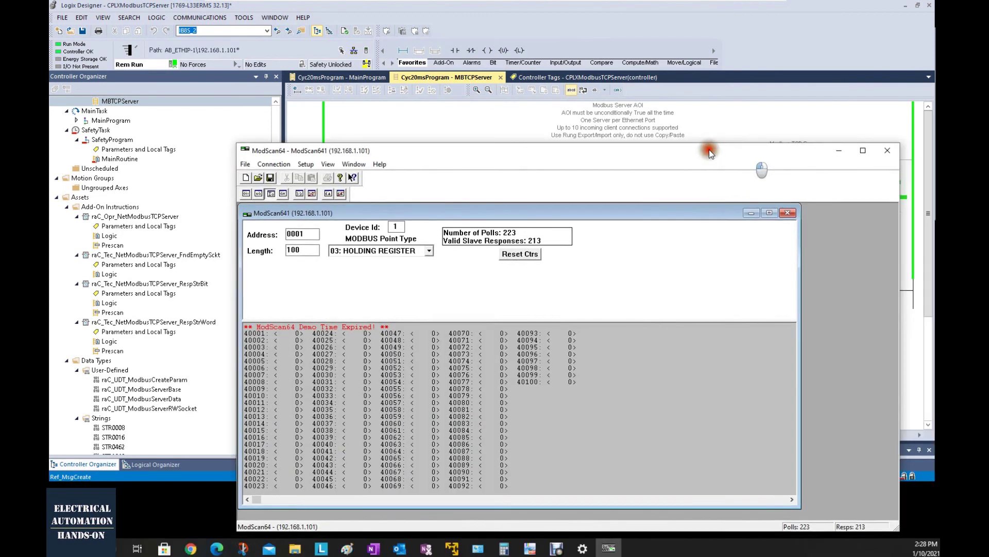
drag(709, 150, 604, 134)
click(783, 134)
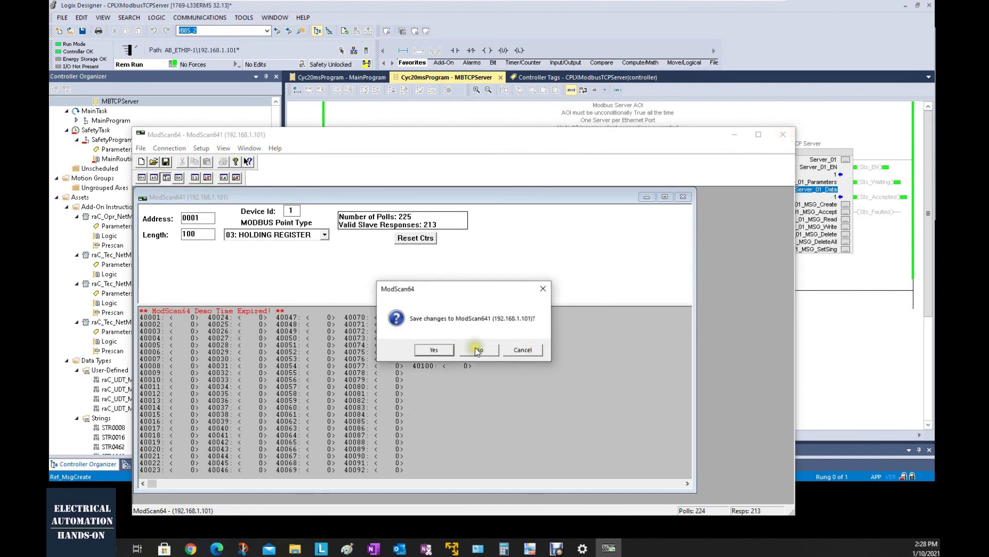
click(477, 348)
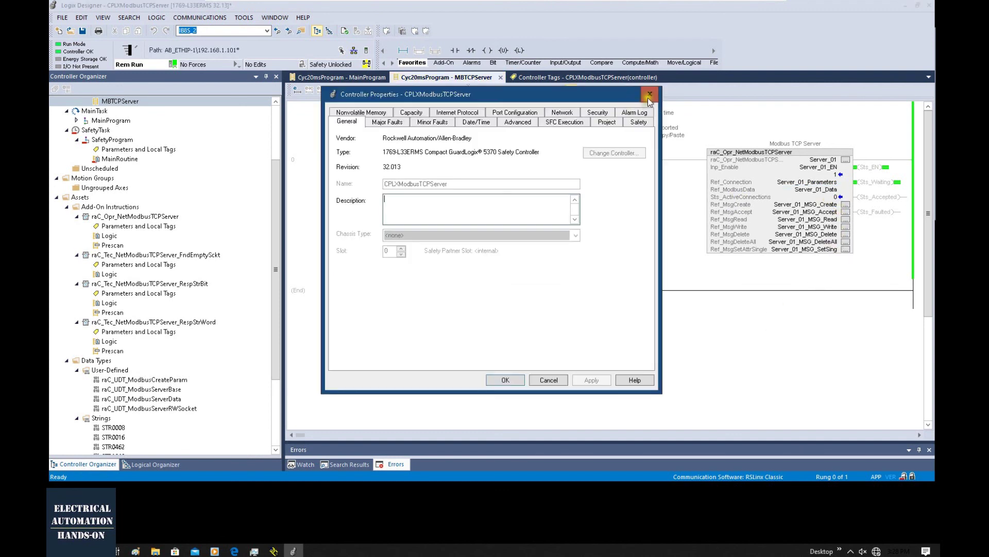
Review the controller's memory capacity in the controller properties, examining the used data and logic memory, then close the properties.
click(649, 97)
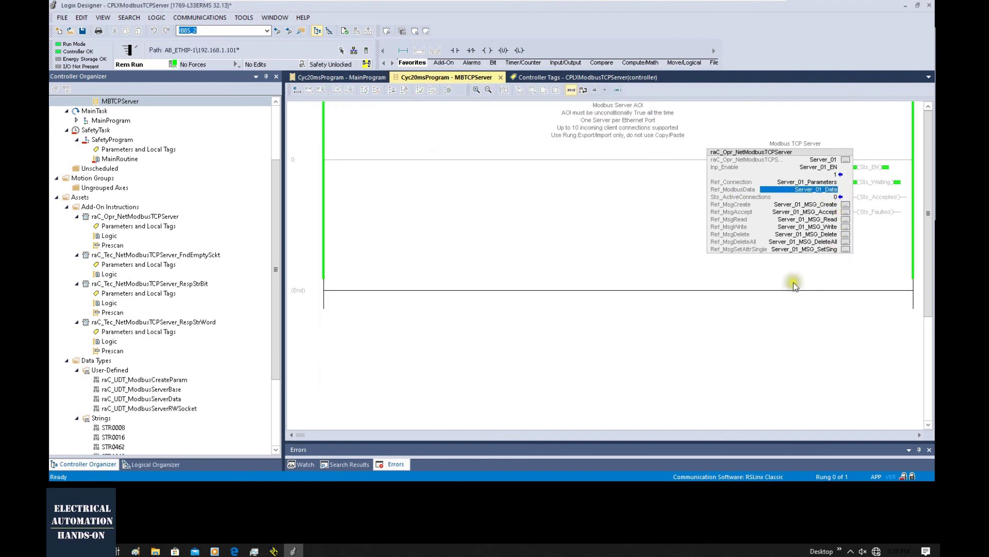
click(367, 51)
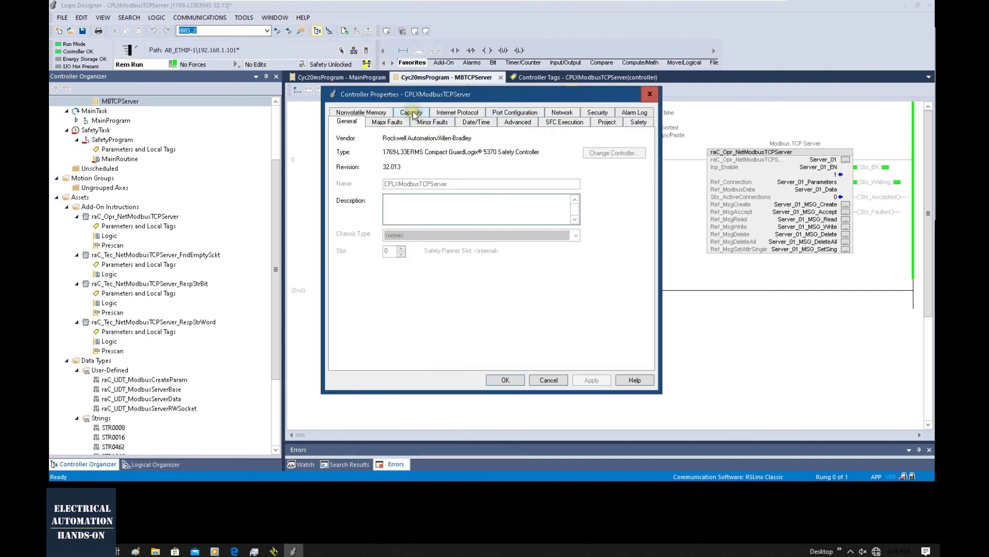
click(412, 113)
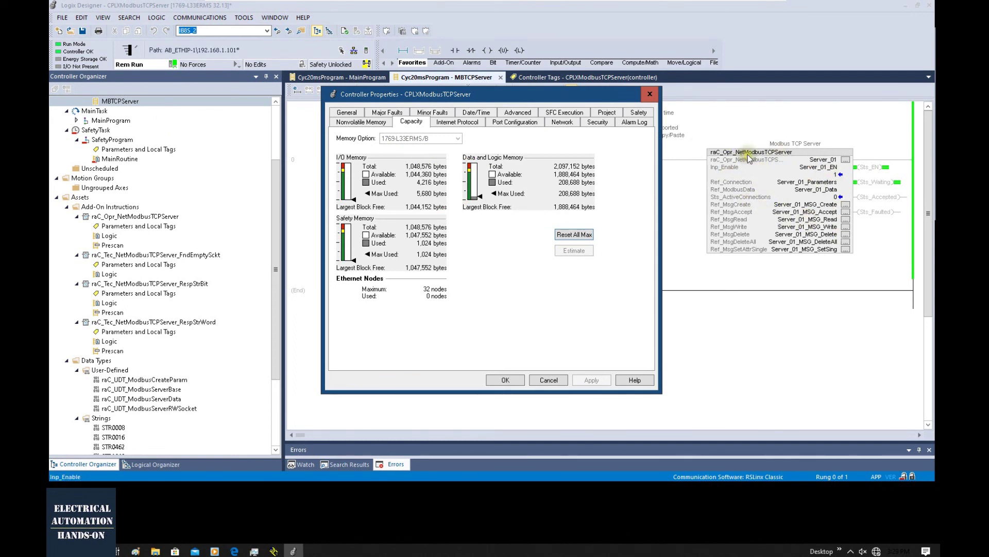
click(799, 163)
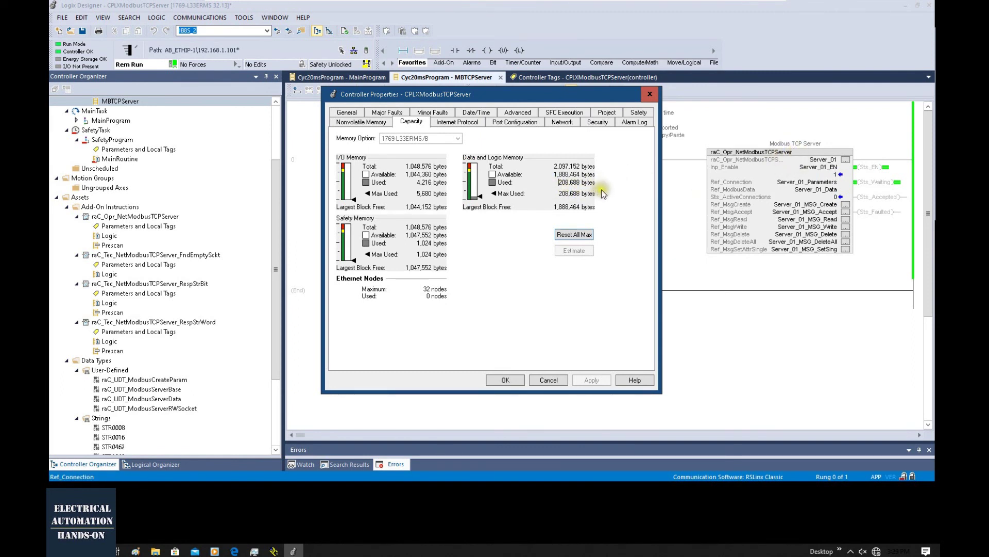
click(584, 186)
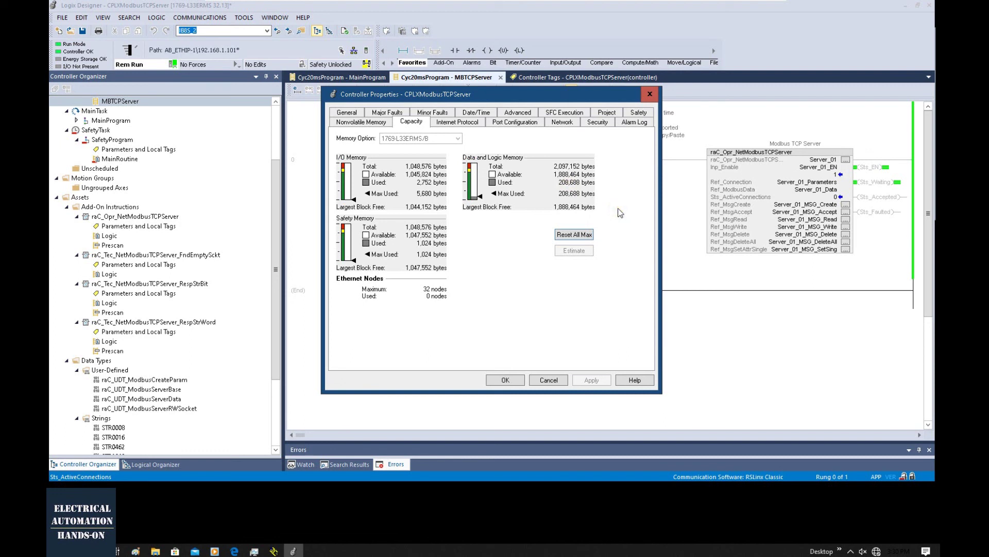
click(650, 94)
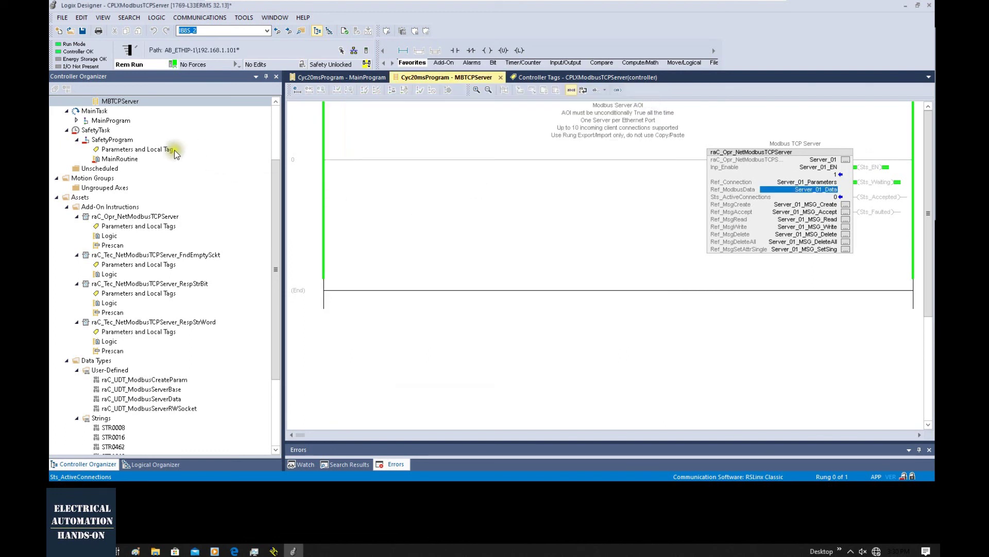
Check the scan and interval times of Cyc20msTask in its task properties, then close them.
scroll(154, 165, up, 3)
double_click(96, 149)
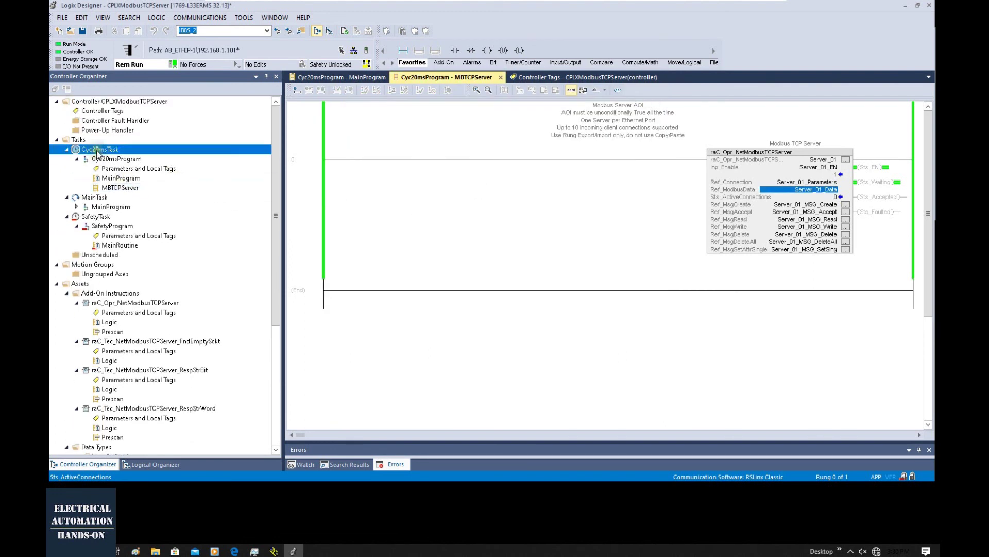
click(511, 163)
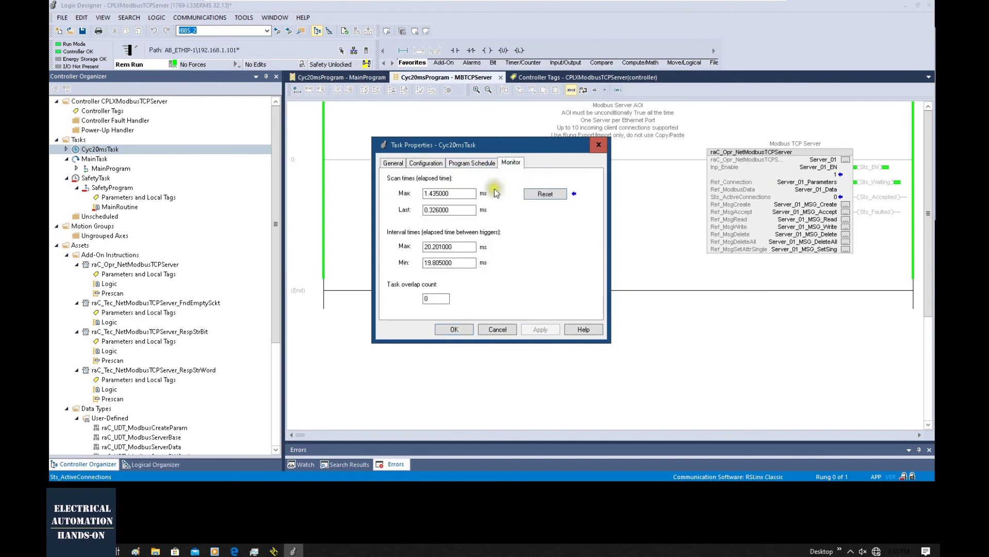
drag(438, 145, 352, 158)
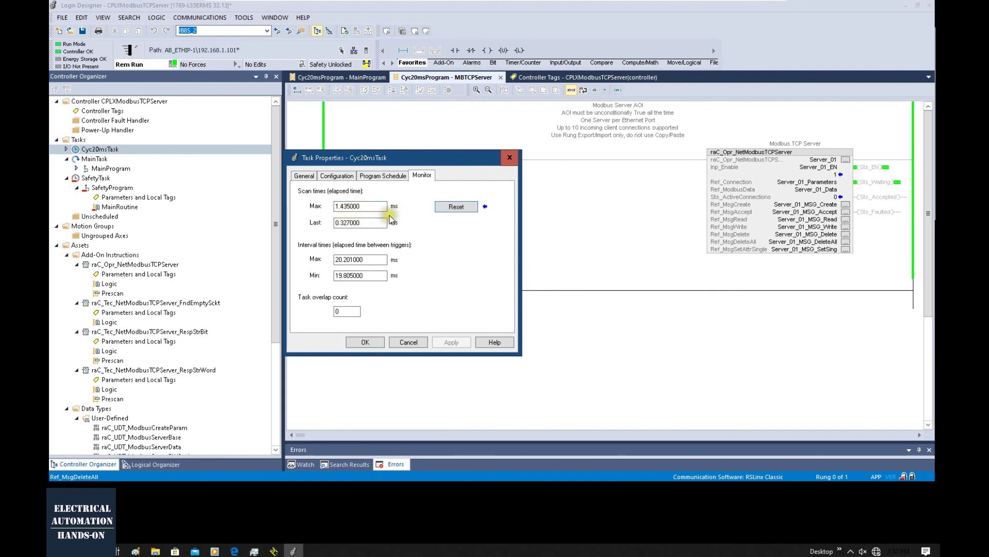
key(Escape)
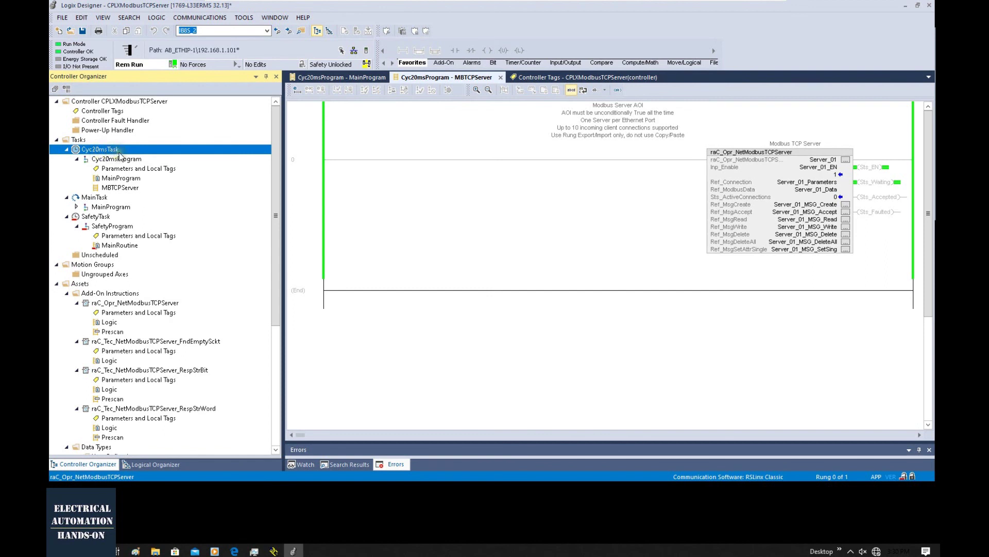
click(458, 245)
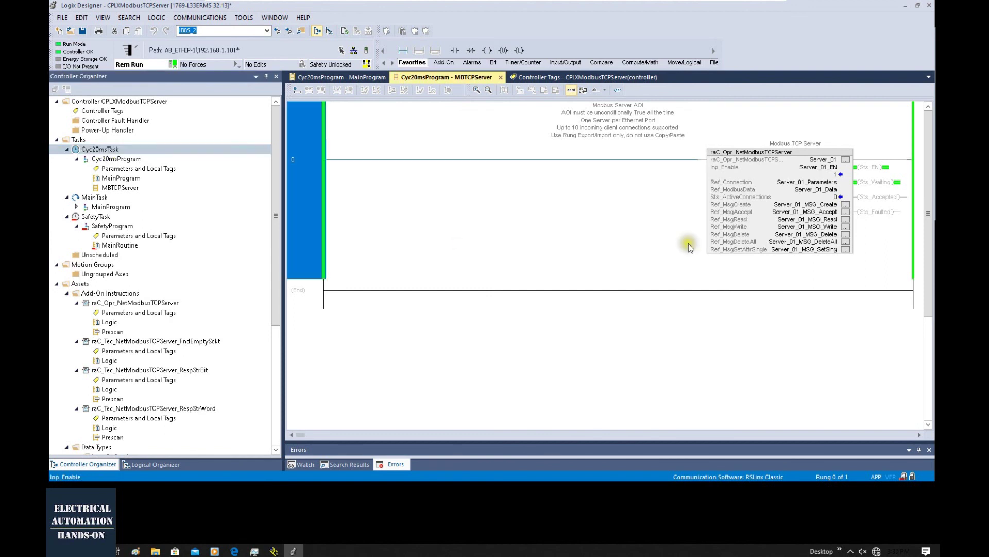
click(756, 154)
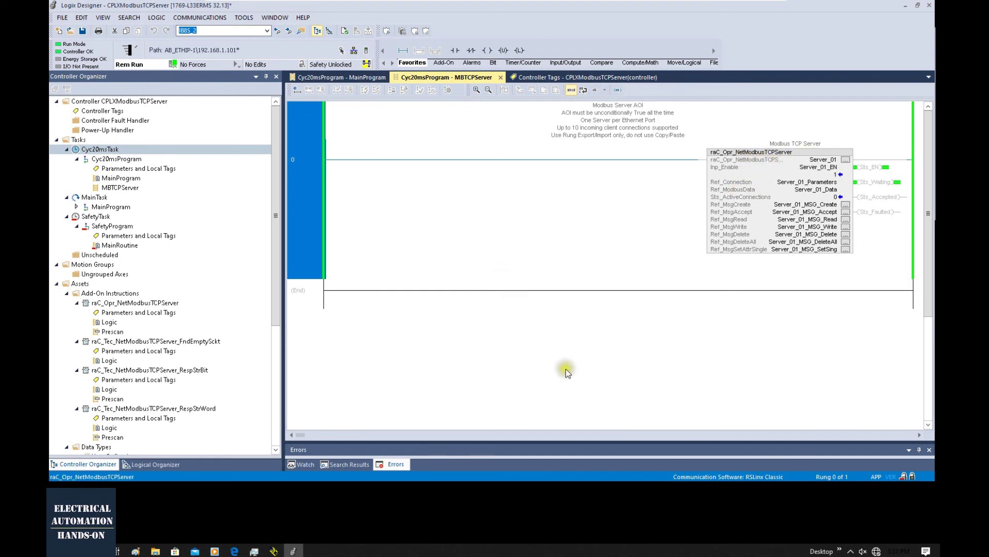